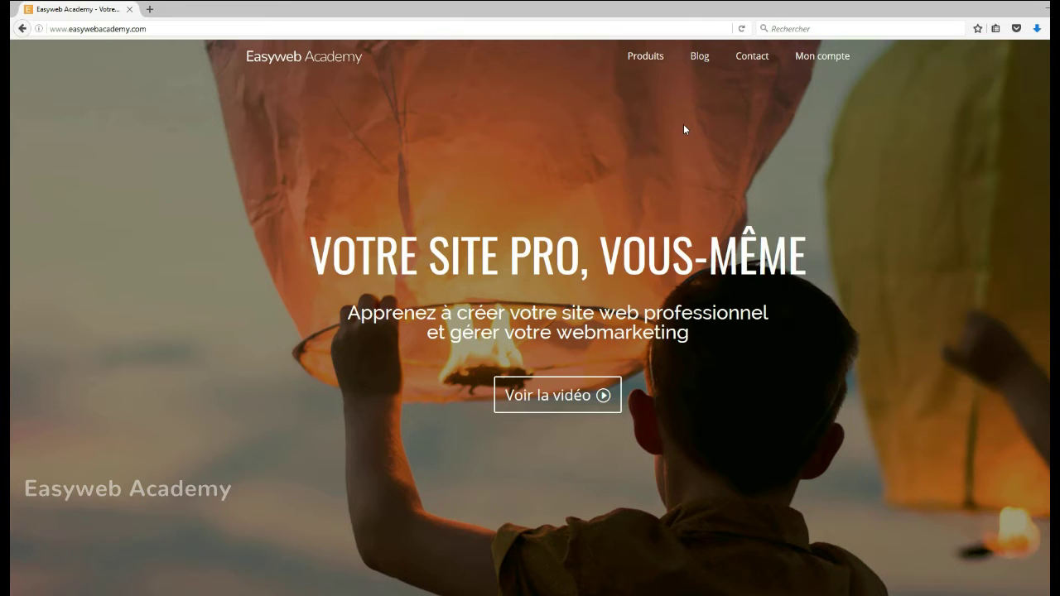
Open the delivery page of the purchased "Initiation à la construction d'un site web" course from the customer account.
click(647, 60)
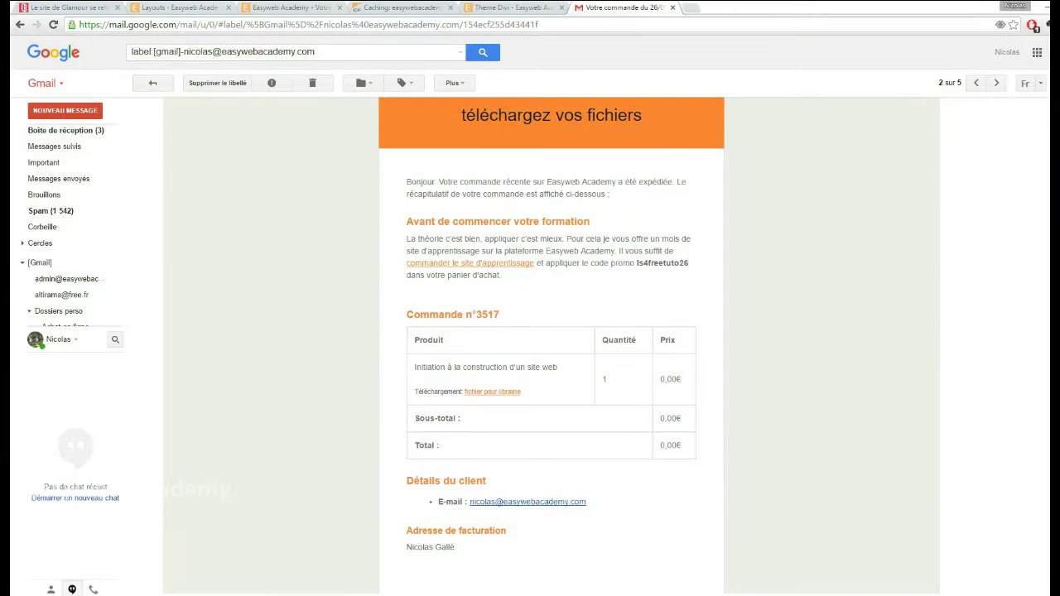
scroll(816, 311, down, 3)
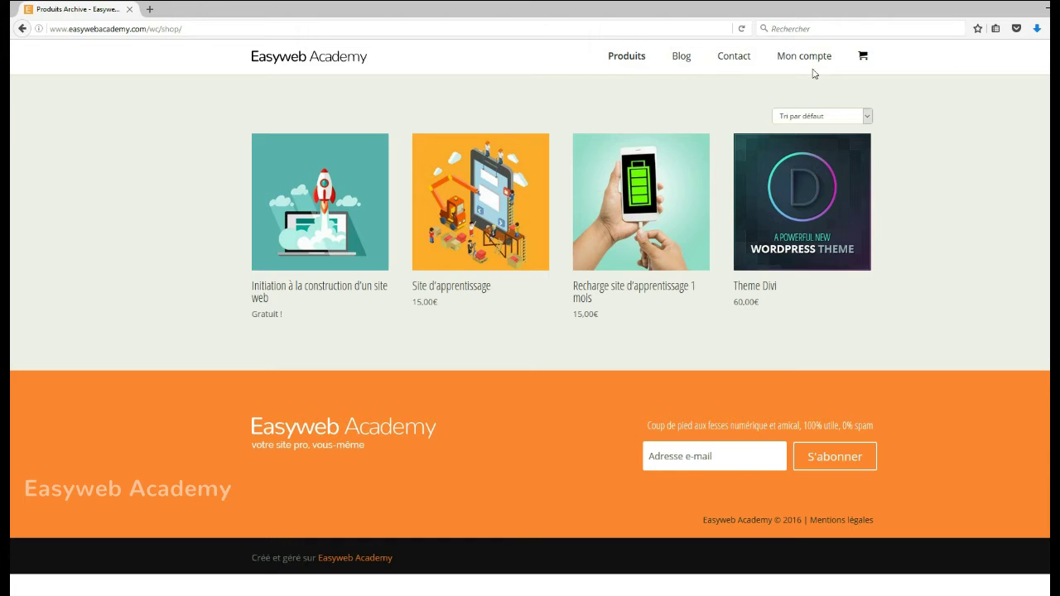
click(802, 60)
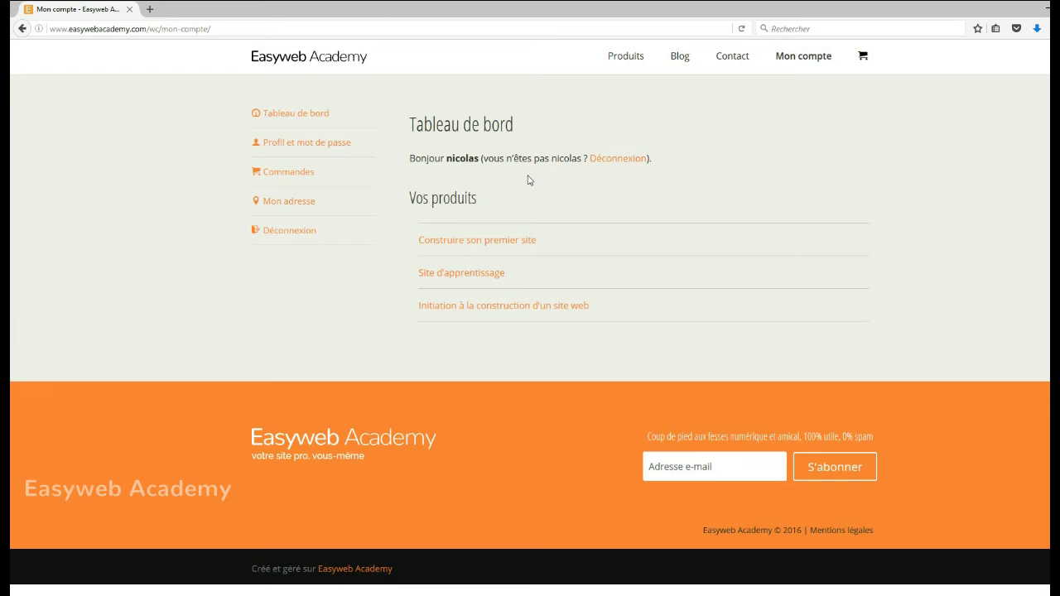
click(492, 310)
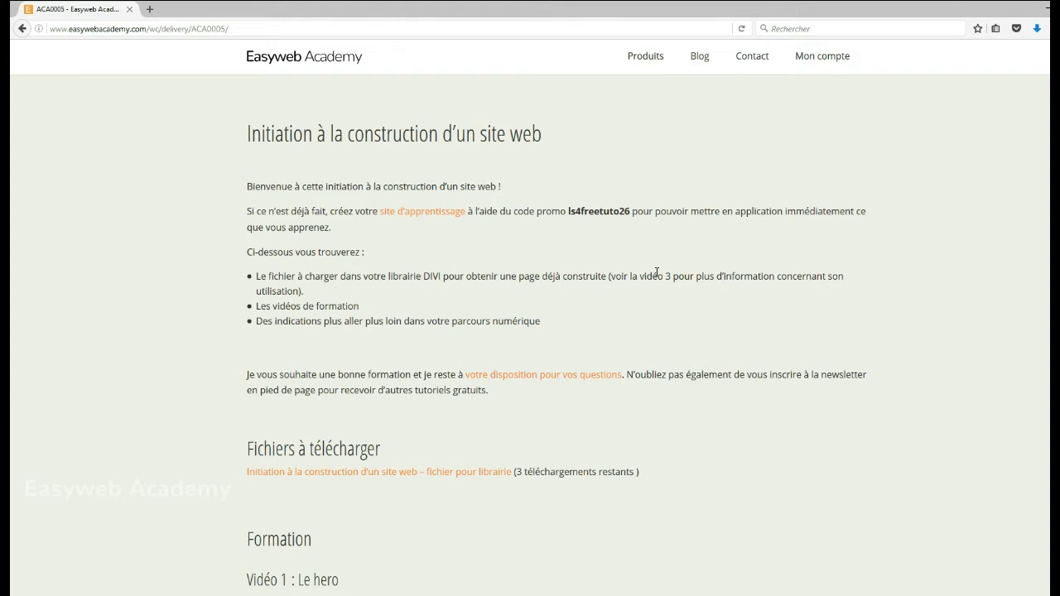
Download the course's library file, Initiation.json, from the files section of the delivery page and save it to disk.
scroll(516, 224, down, 5)
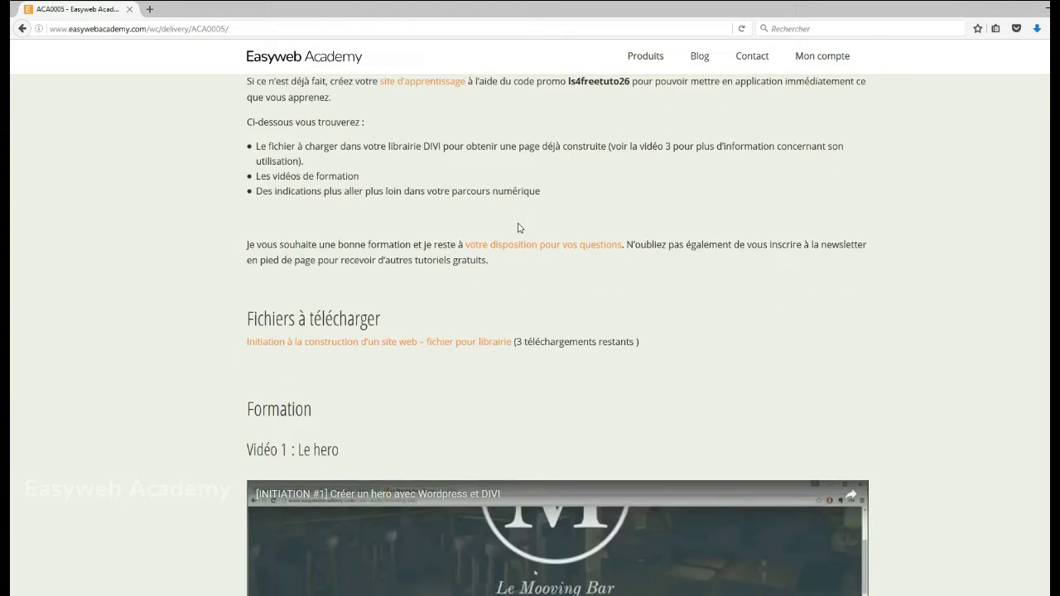
scroll(507, 229, up, 3)
scroll(506, 228, up, 3)
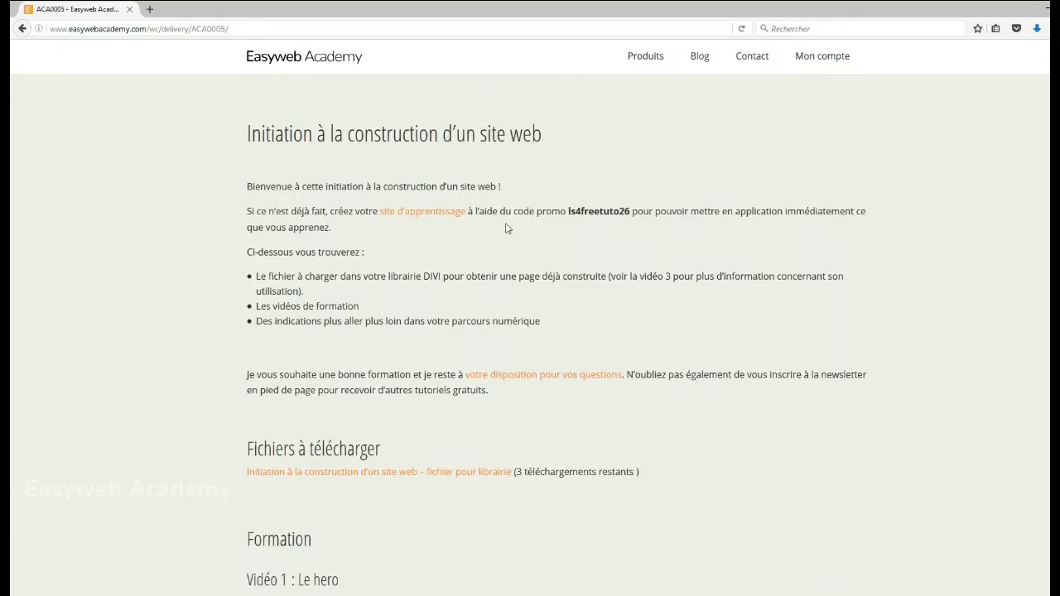
scroll(505, 227, down, 2)
scroll(330, 278, up, 1)
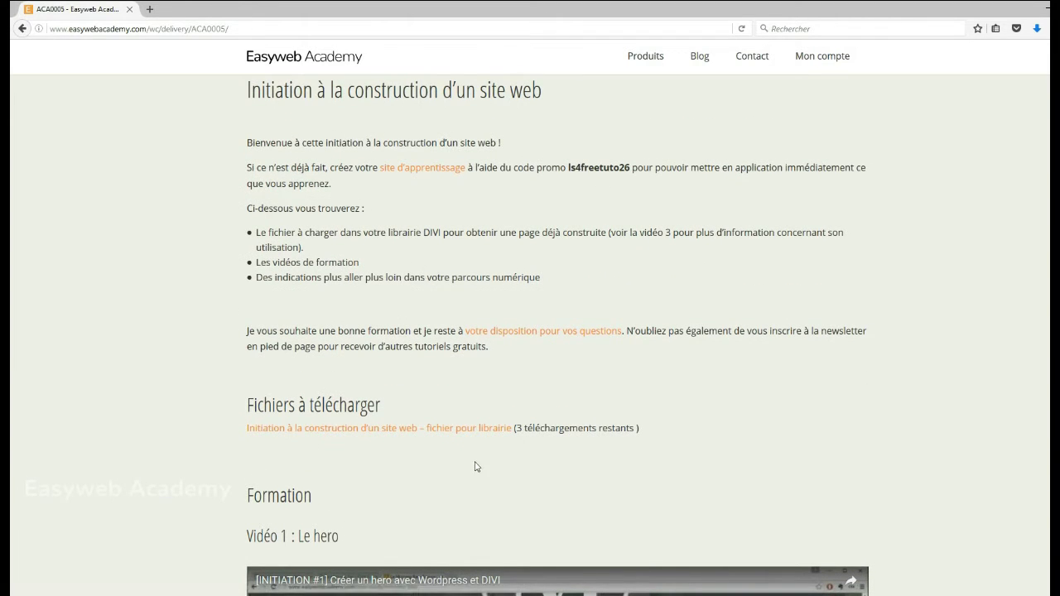
click(357, 429)
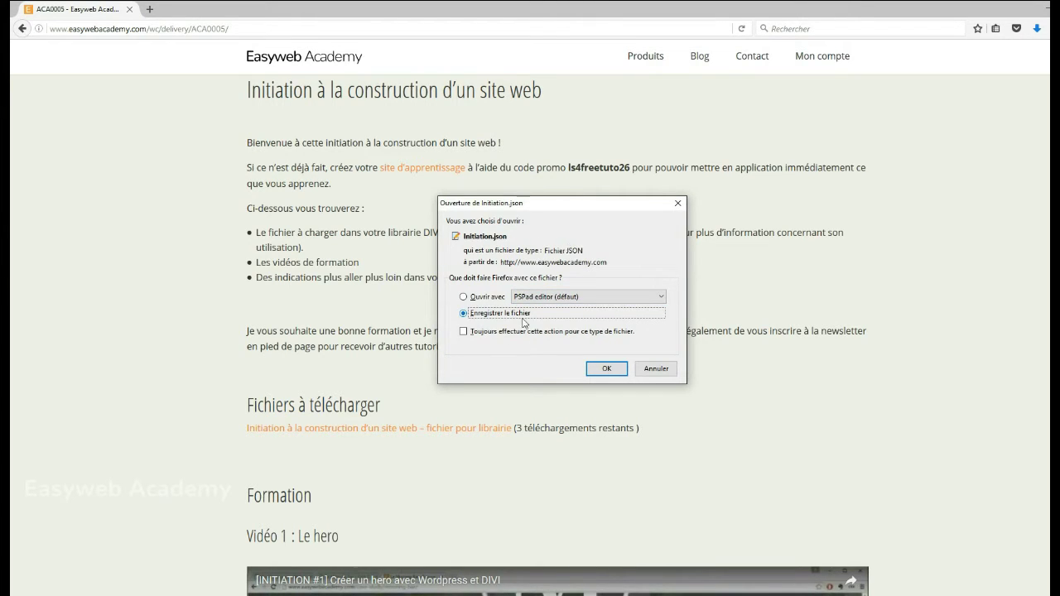
click(605, 370)
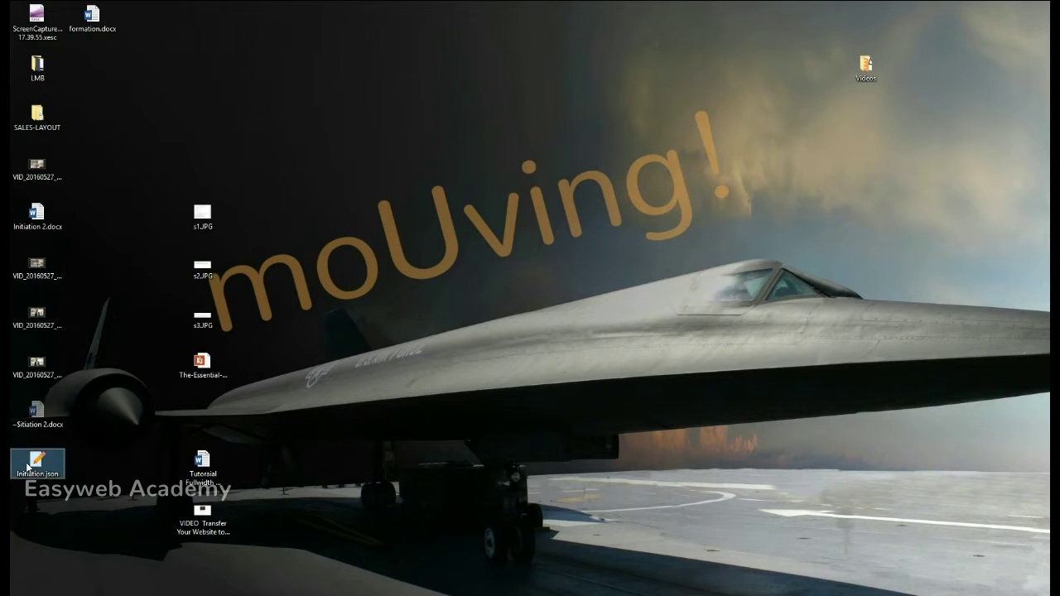
Move Initiation.json to the middle of the desktop and inspect its contents in Firefox.
drag(37, 461, 478, 315)
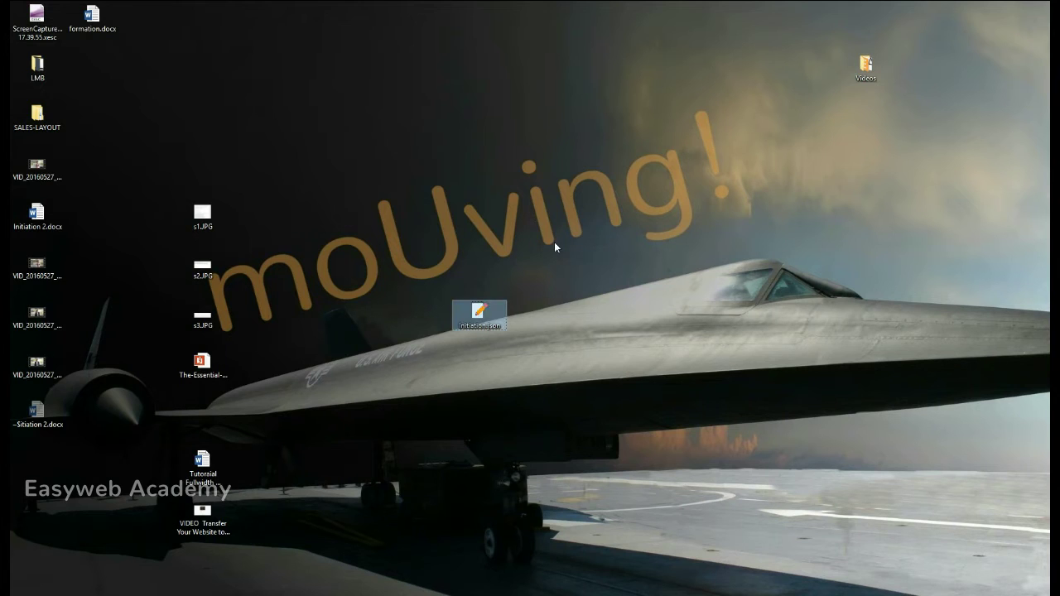
right_click(489, 313)
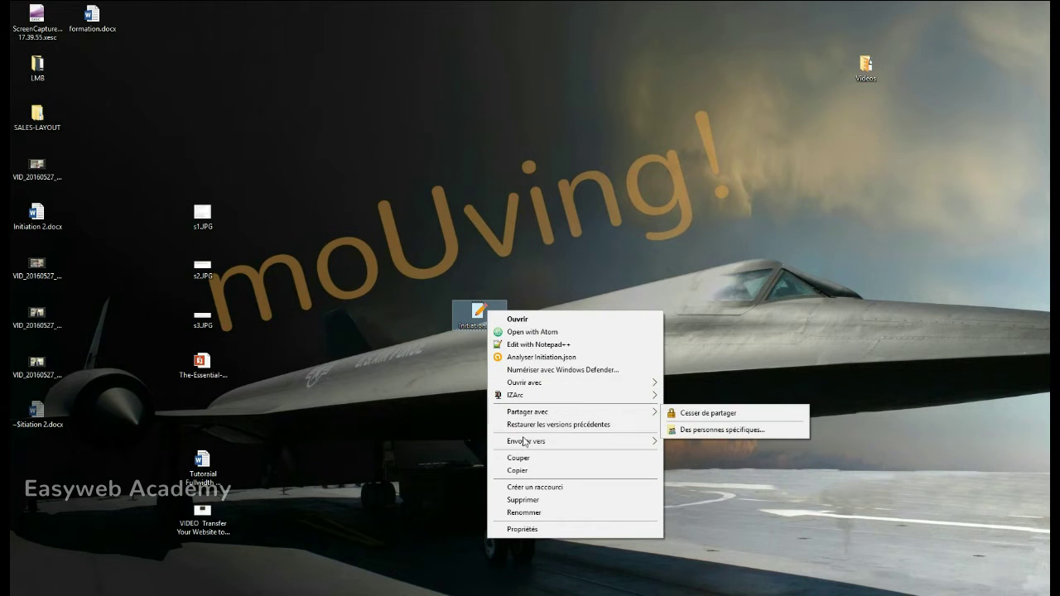
mouse_move(524, 446)
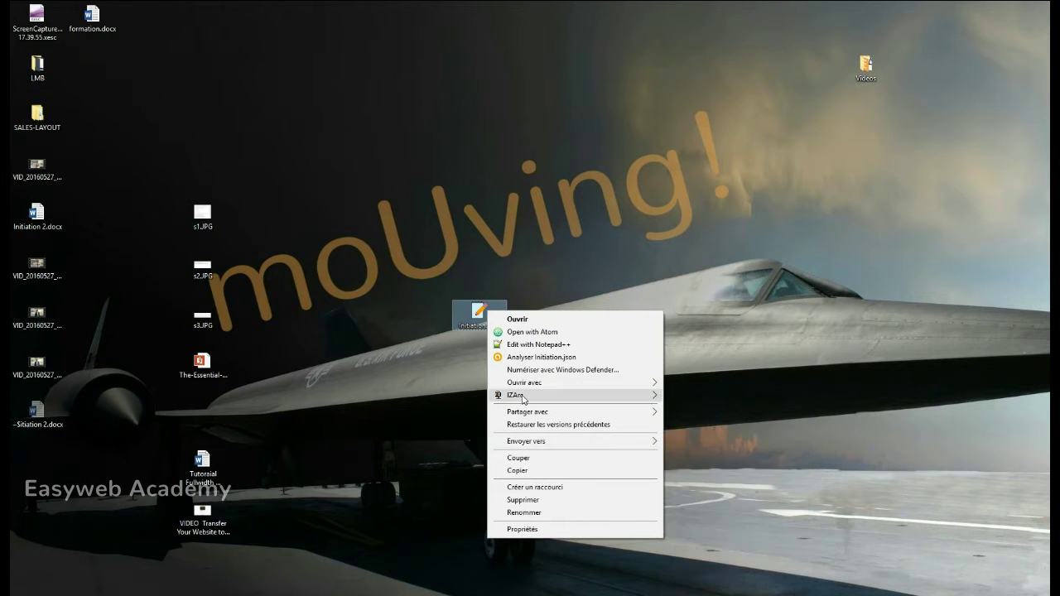
mouse_move(530, 386)
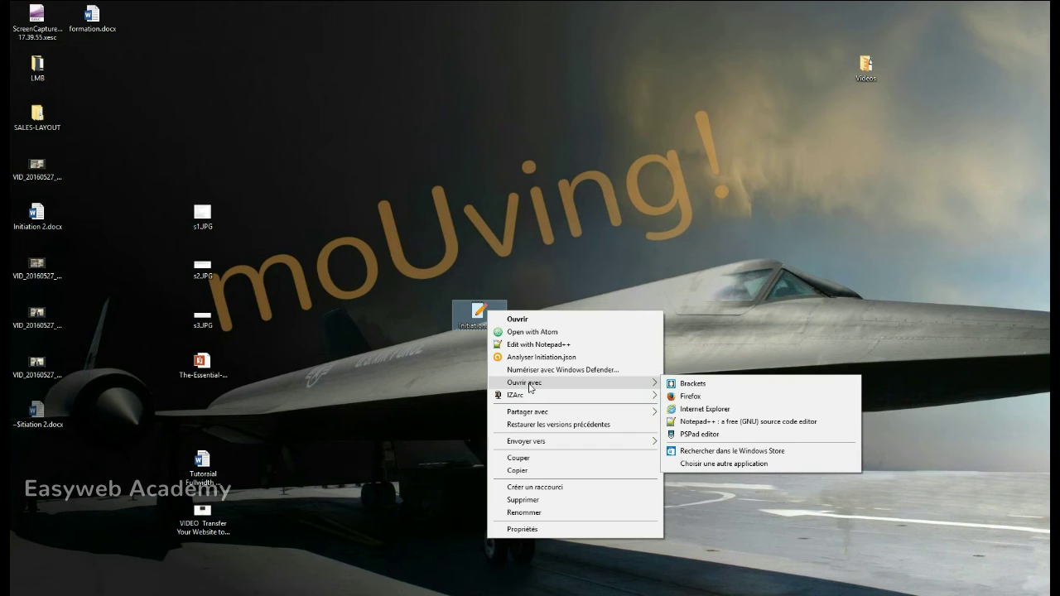
click(690, 395)
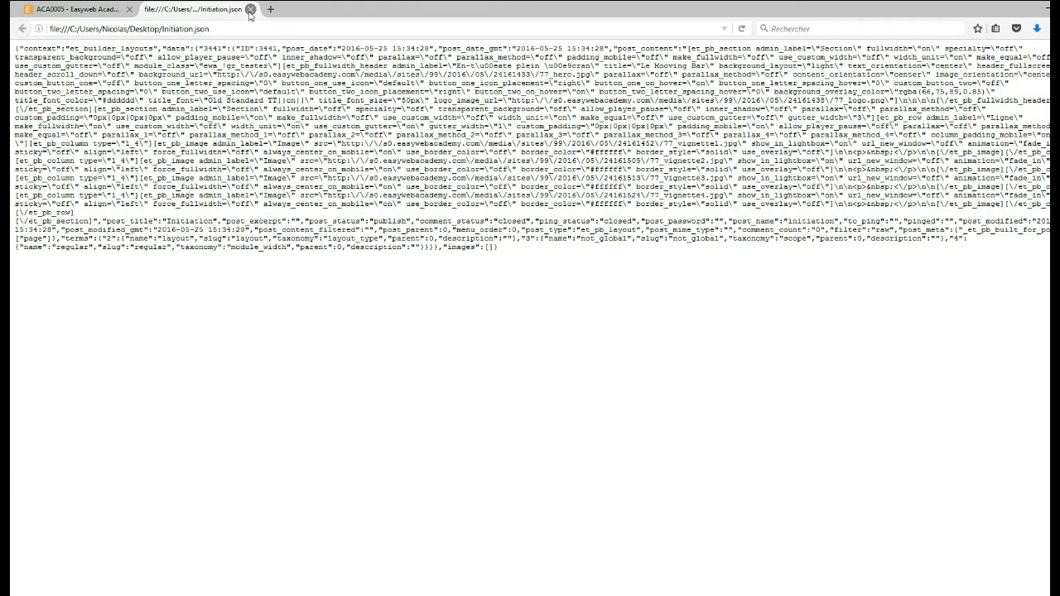
click(249, 9)
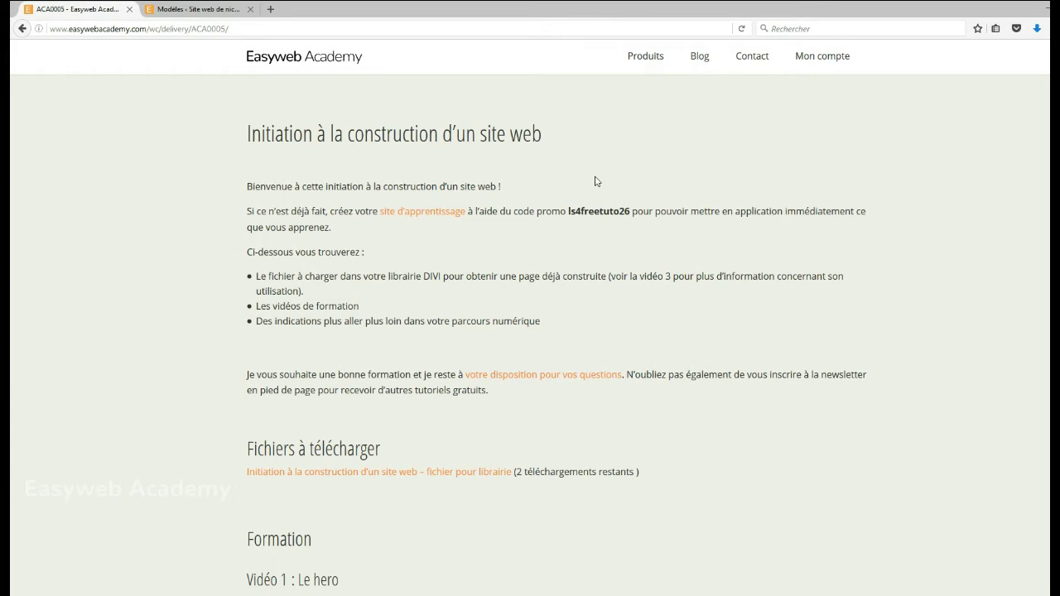
View the "Site d'apprentissage" product page in the shop and return to the product list.
click(658, 70)
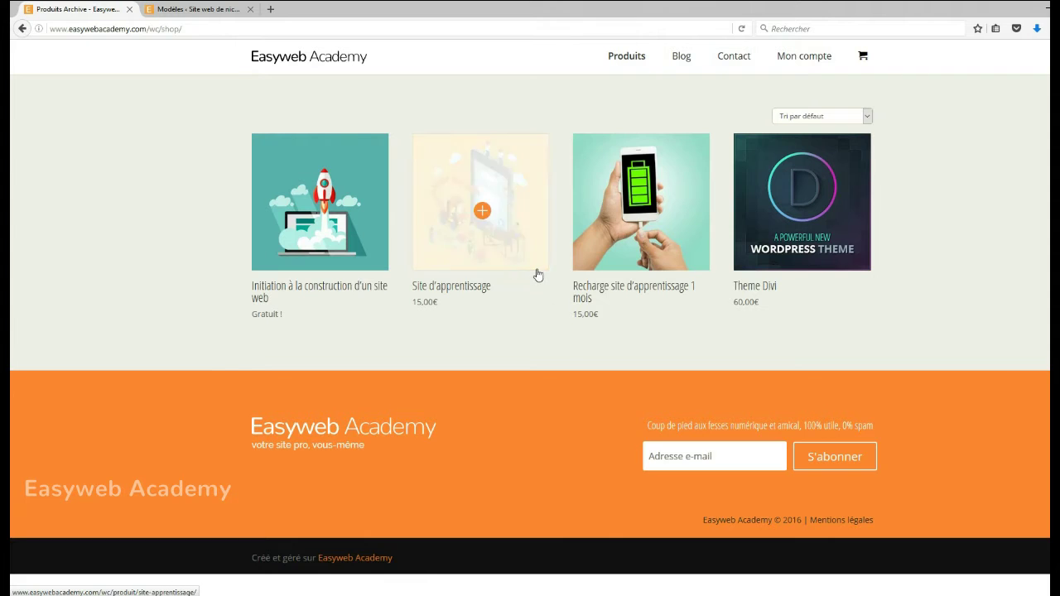
click(447, 164)
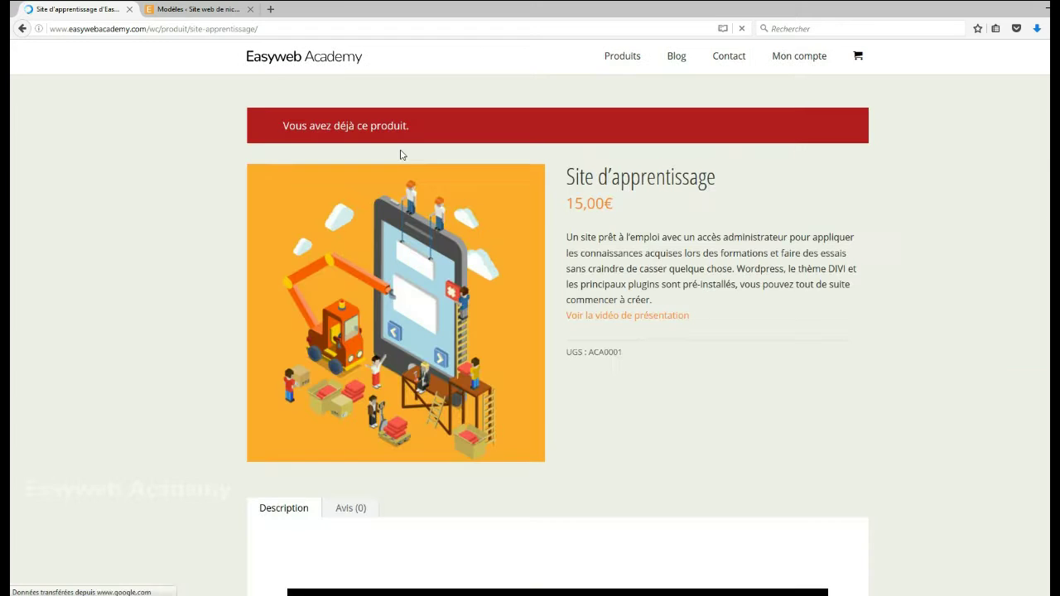
click(23, 29)
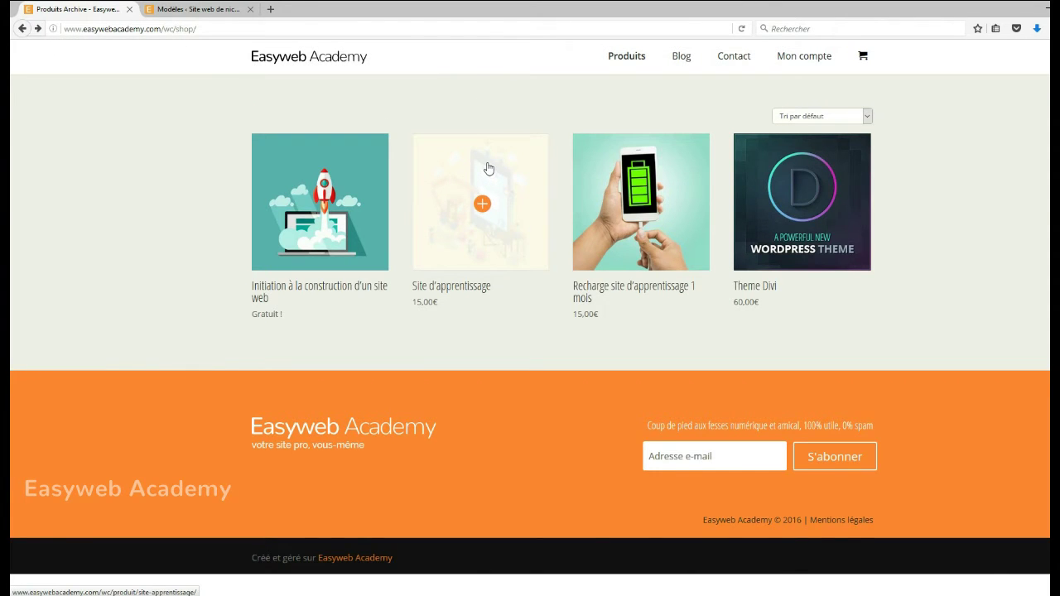
Open the learning site's WordPress administration in a new tab from the account's products and close the old Modèles tab.
click(798, 60)
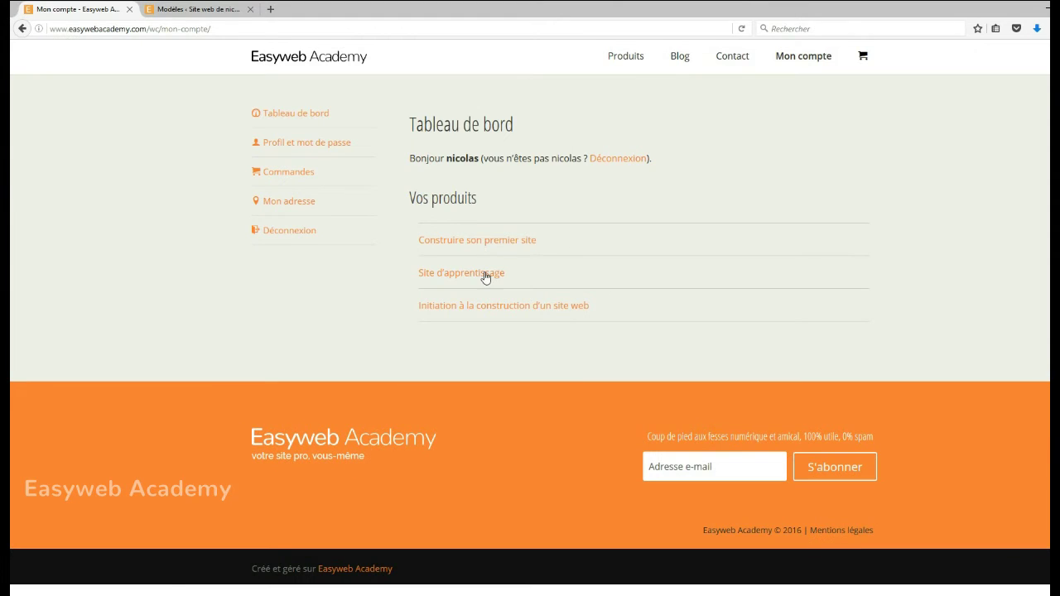
click(485, 278)
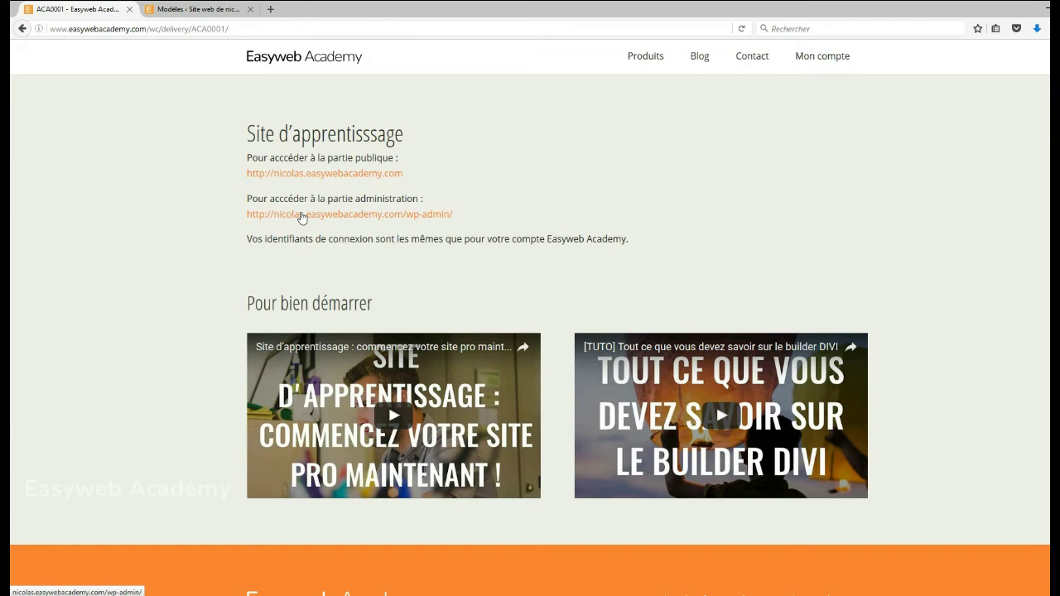
right_click(301, 217)
click(331, 220)
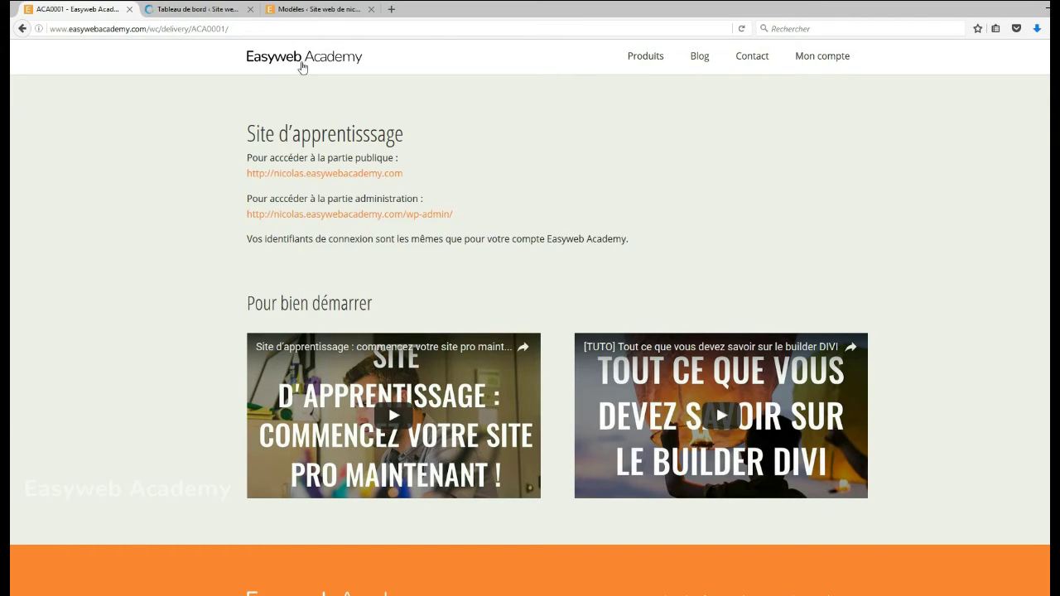
click(371, 9)
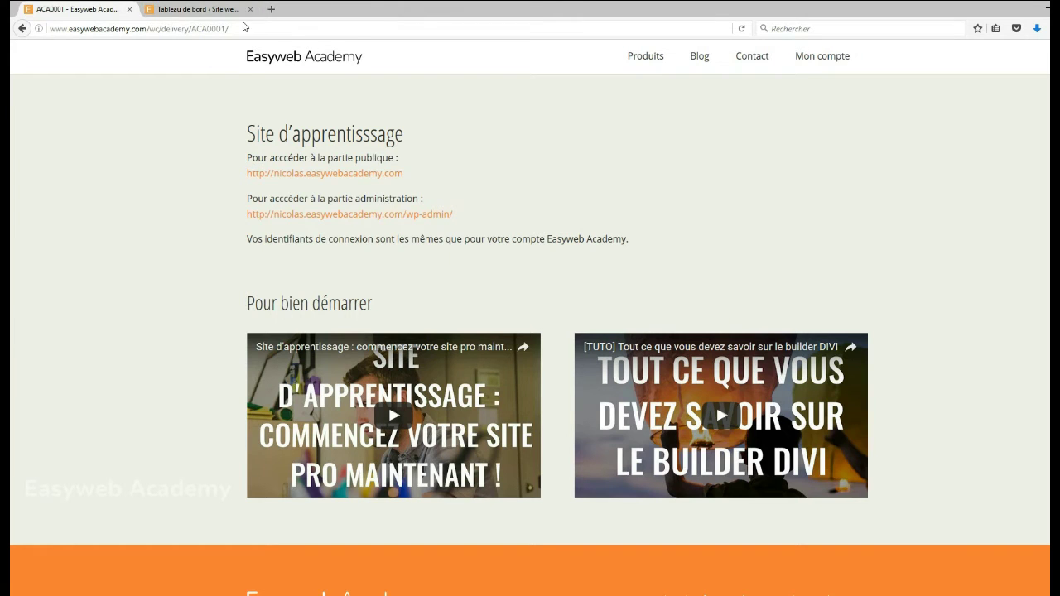
click(214, 12)
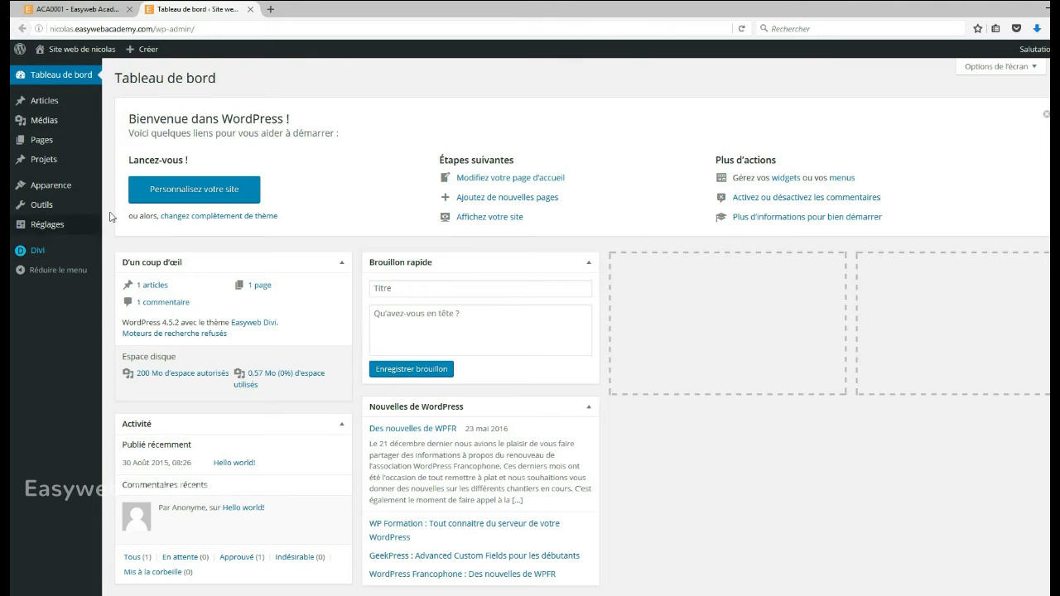
Open the import options for layouts in the Divi library.
mouse_move(39, 259)
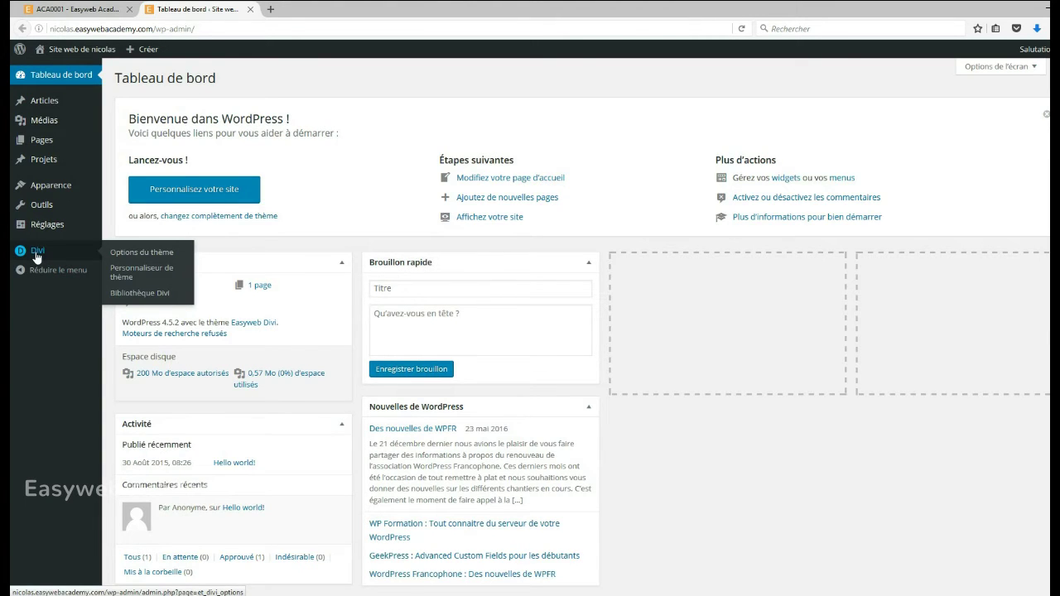
click(145, 298)
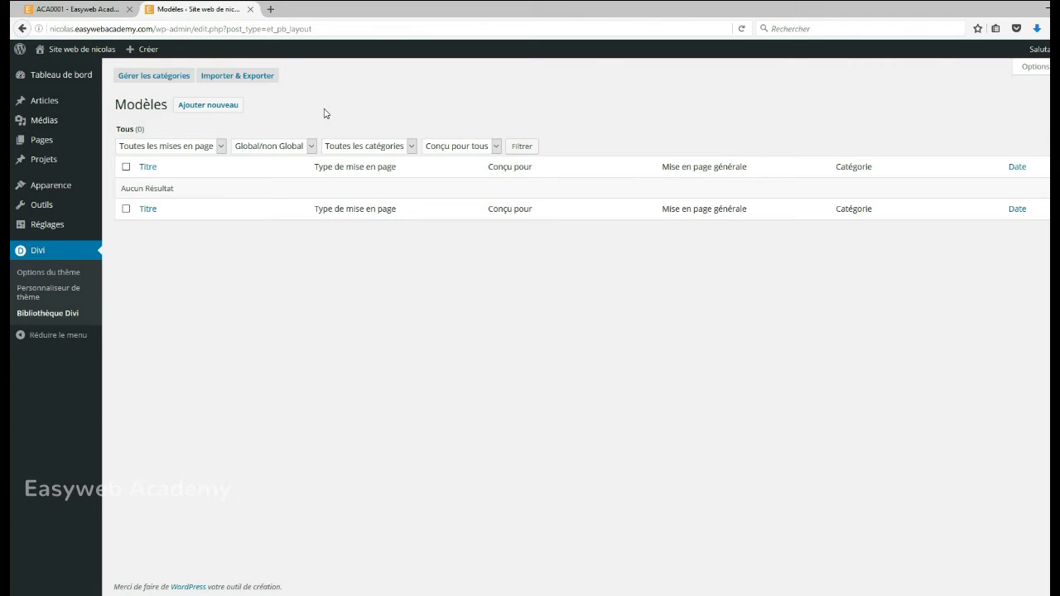
click(236, 77)
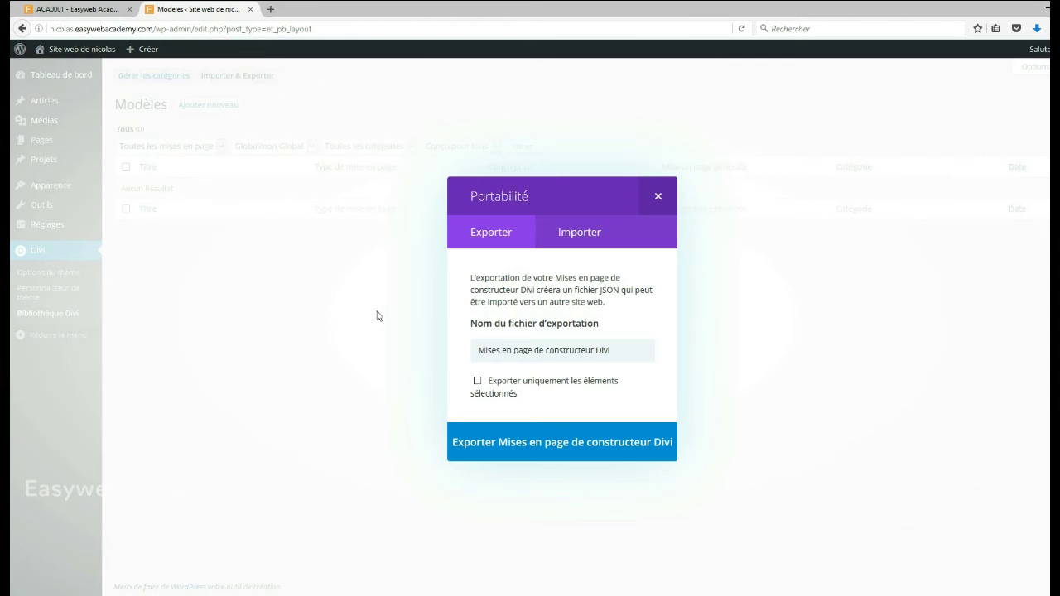
click(568, 235)
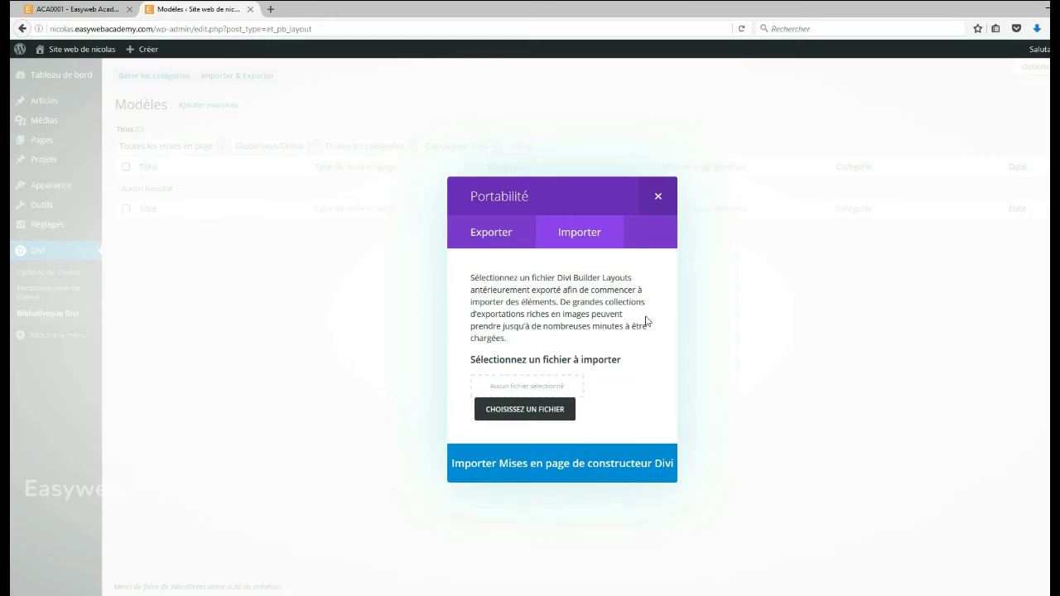
Import the layout file LeMoovingBar.json from the desktop into the Divi library.
click(544, 415)
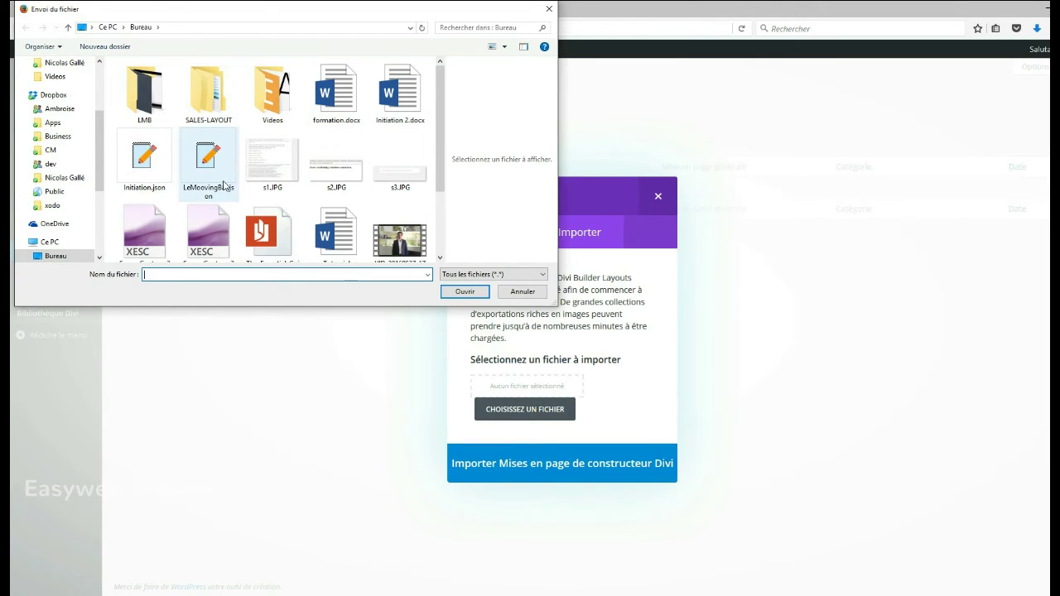
click(217, 150)
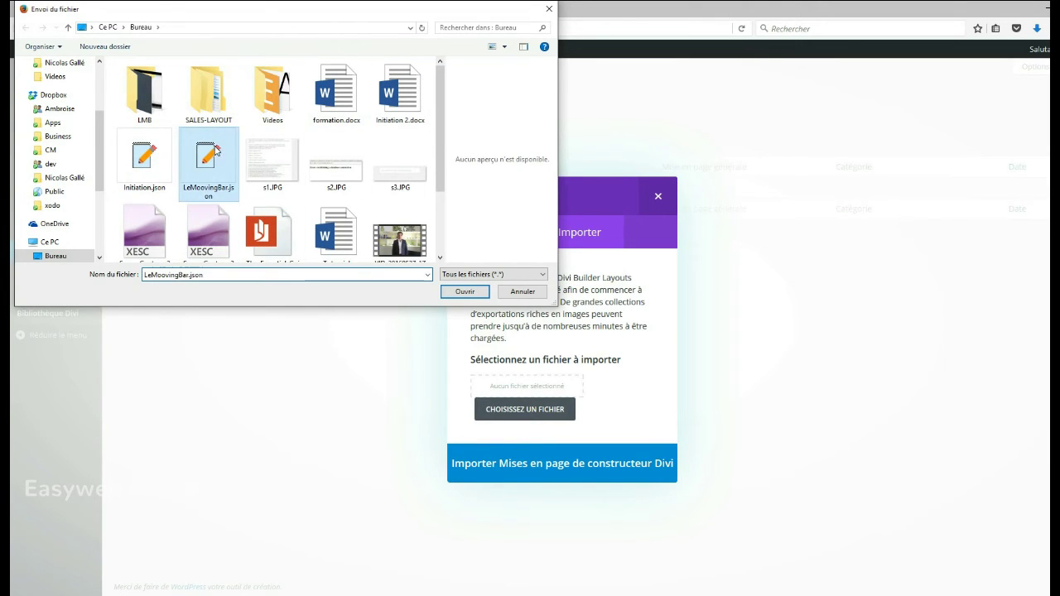
click(465, 291)
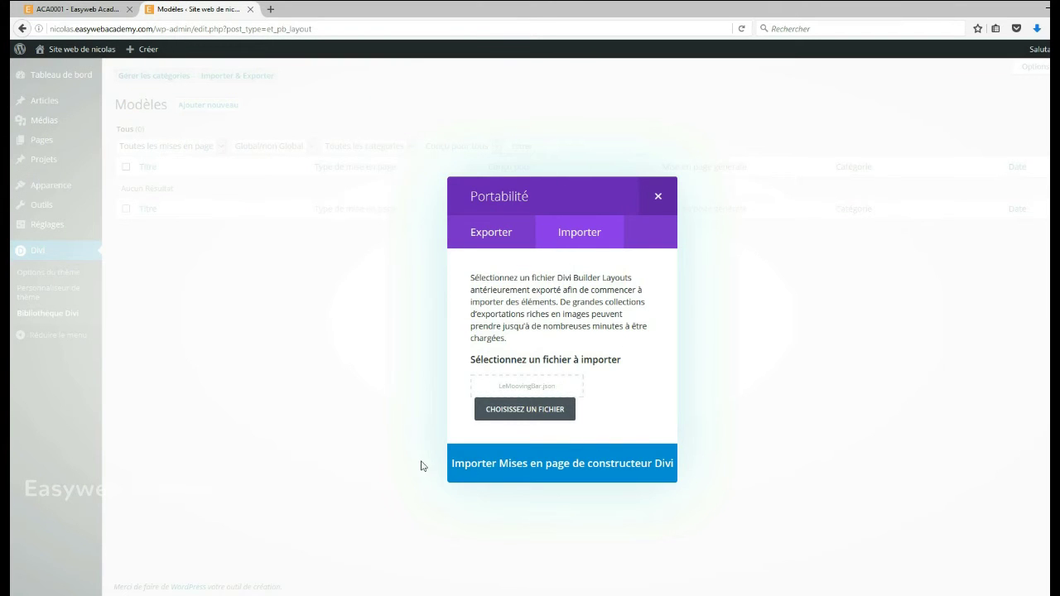
click(554, 468)
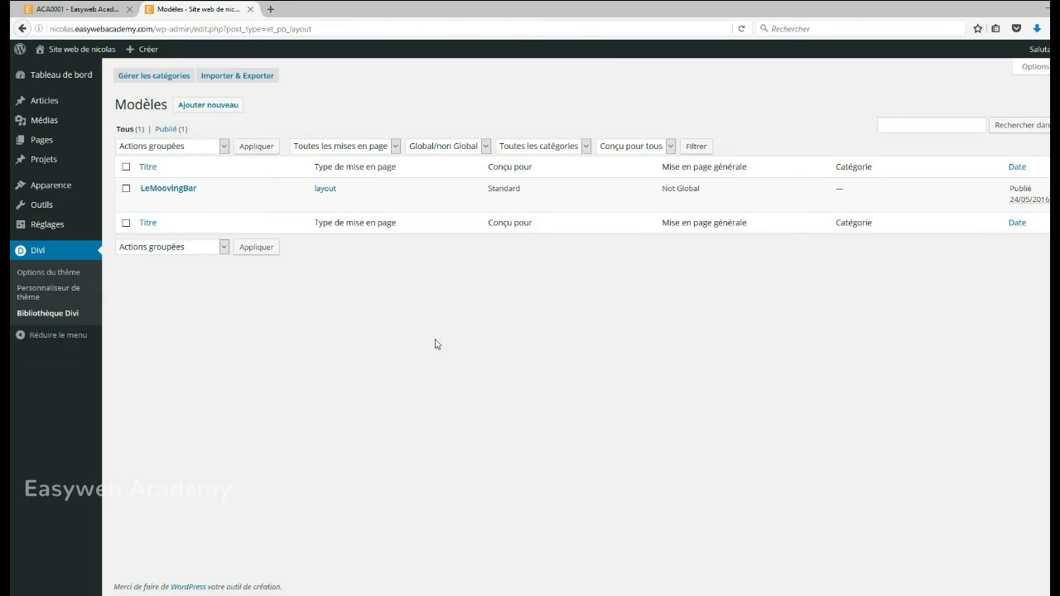
Display the site's Home page in a new browser tab from the list of pages.
click(42, 142)
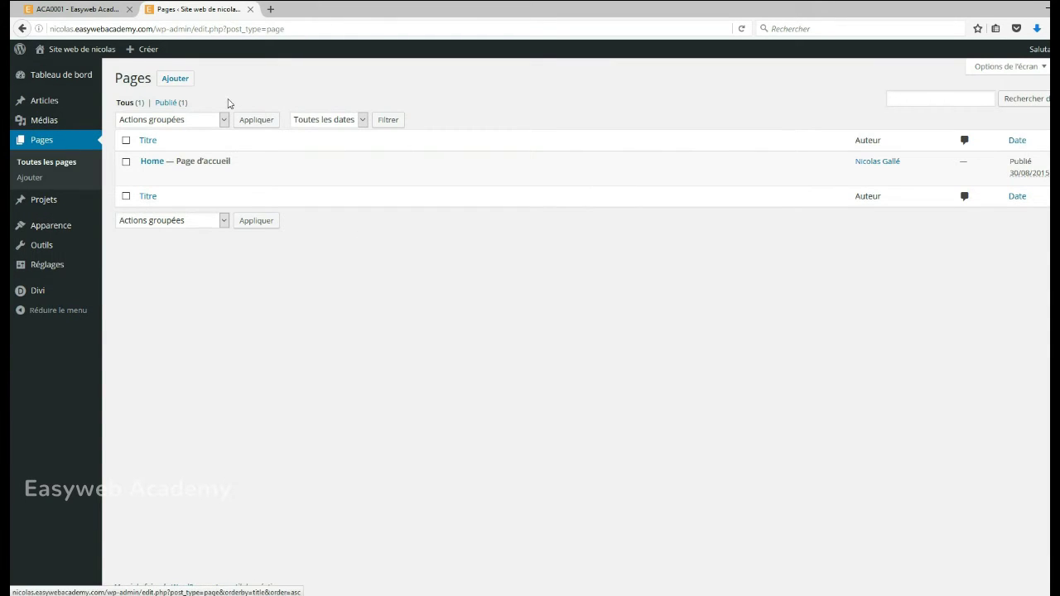
click(176, 79)
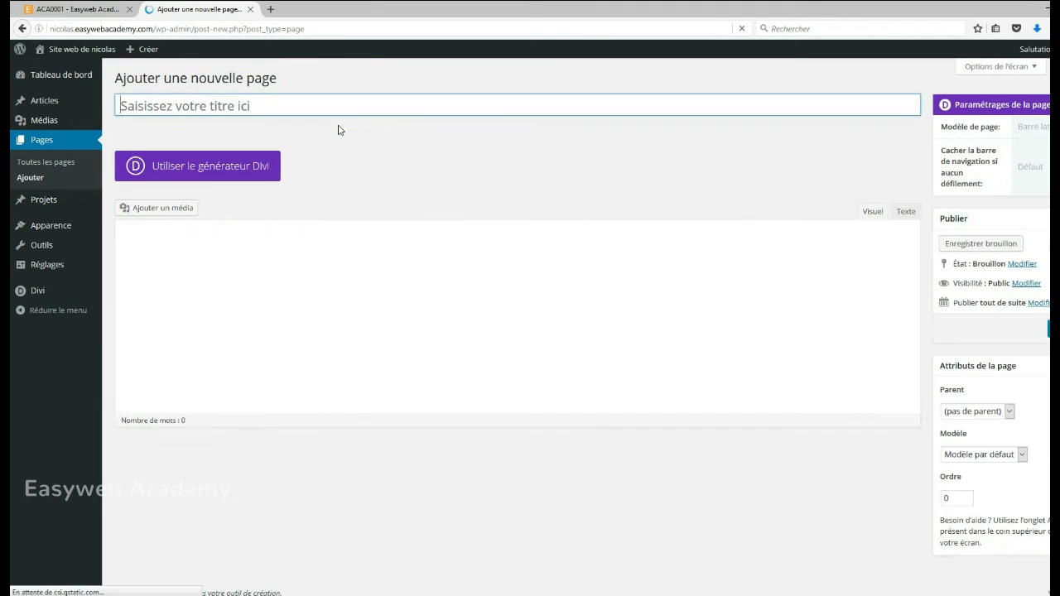
click(37, 141)
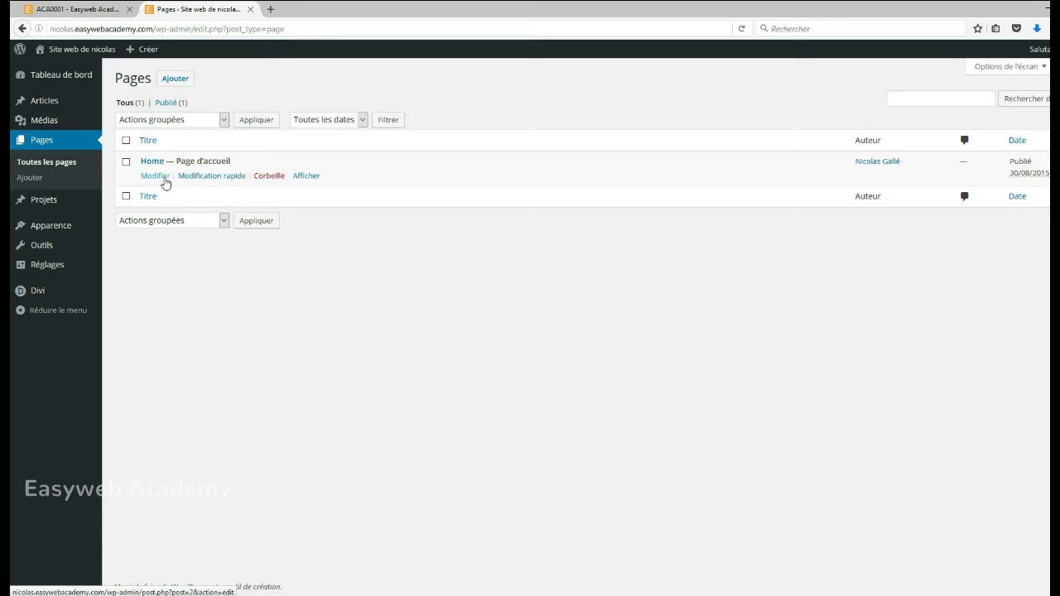
right_click(307, 176)
click(339, 183)
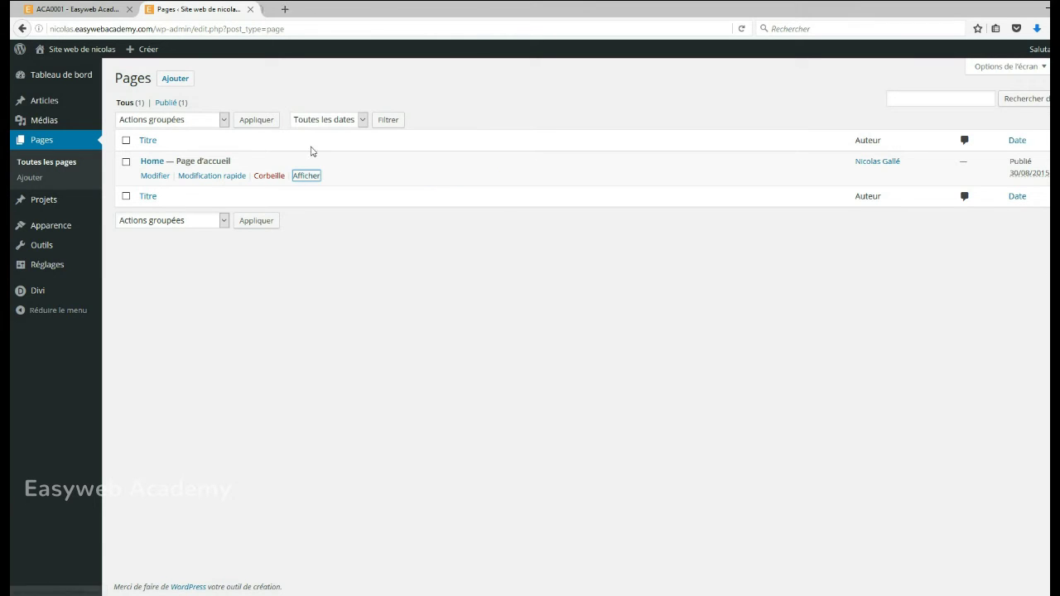
Look at the site's Home page in its own browser tab and close that tab.
click(310, 9)
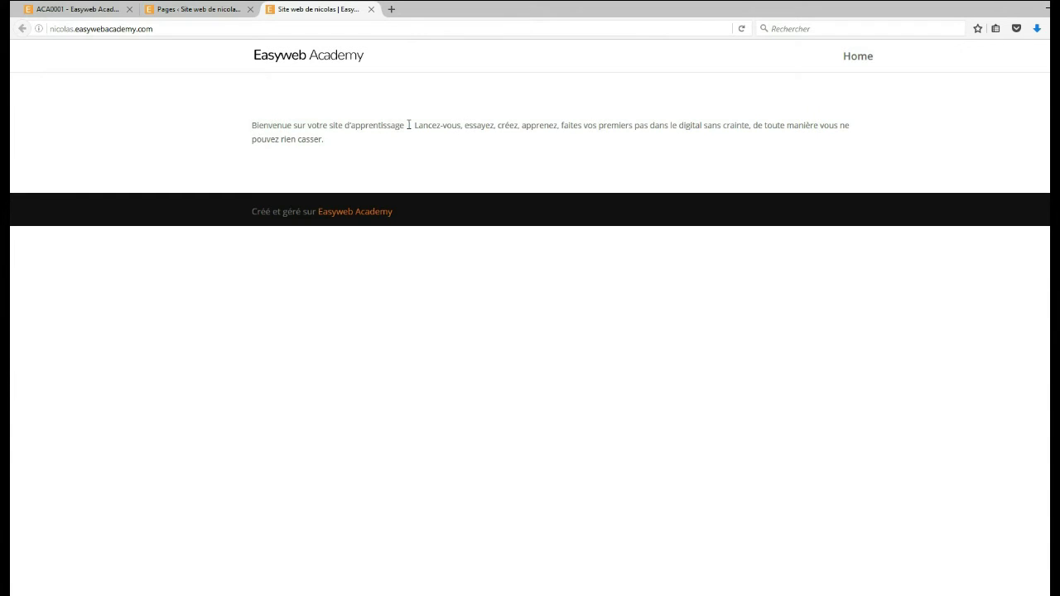
click(371, 9)
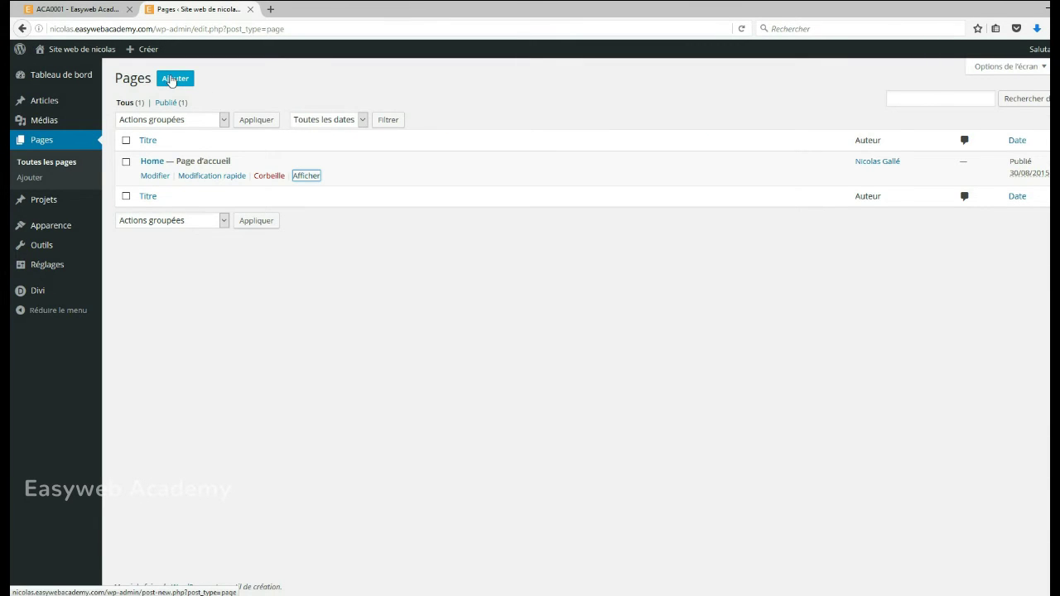
Add a new page titled "Exemple Biblio DIVI" and switch its editing to the Divi builder.
click(173, 80)
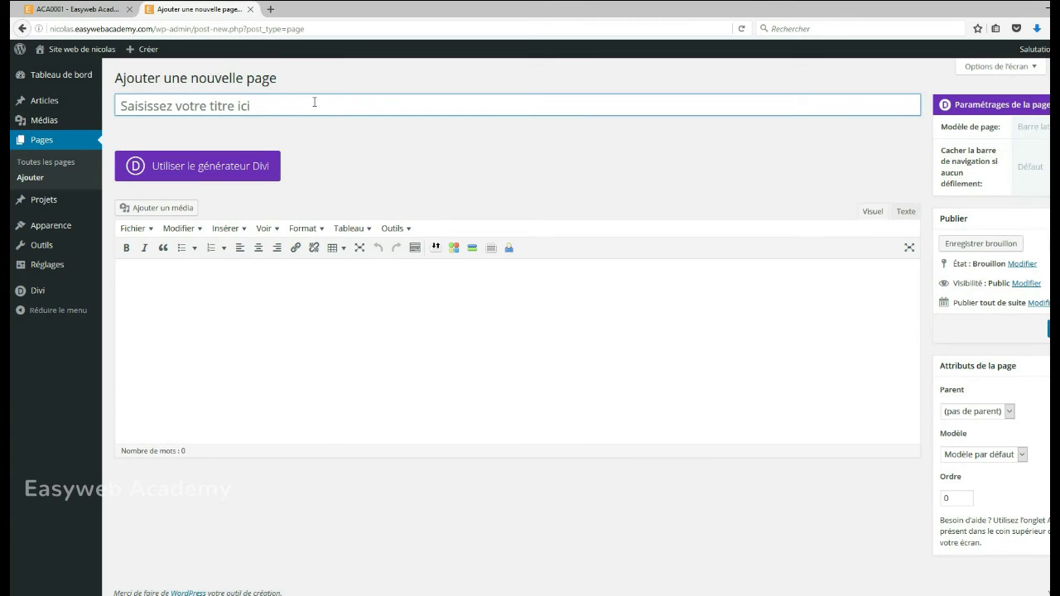
text(E)
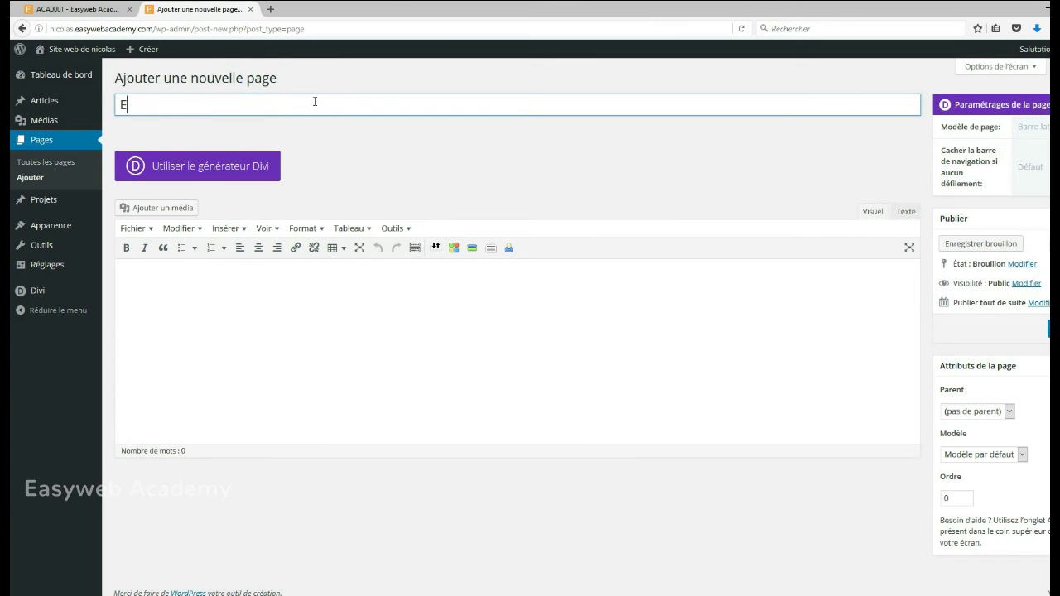
text(xemple Bliblio)
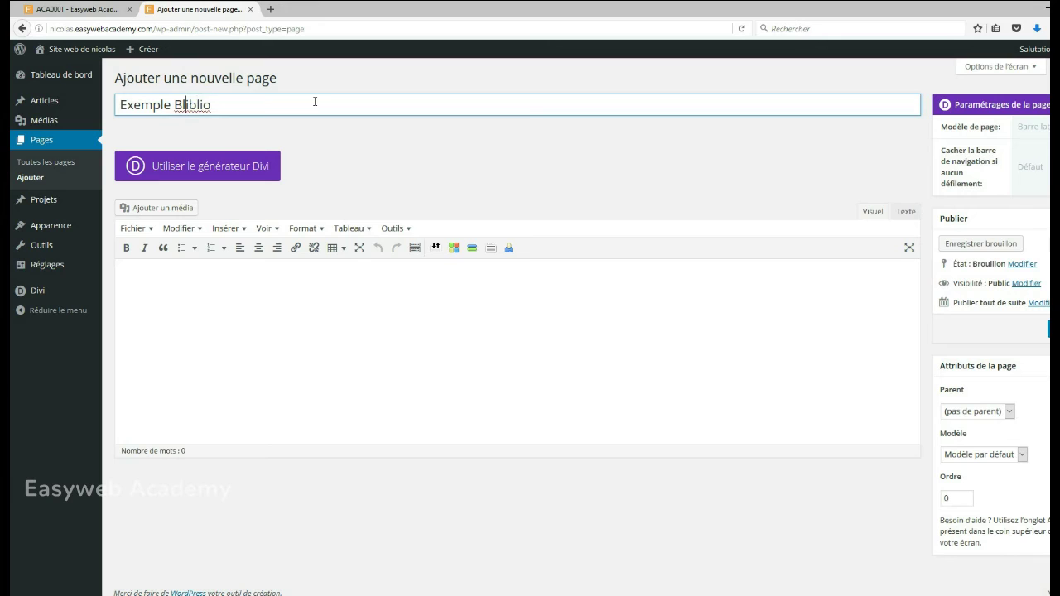
key(BackSpace)
click(416, 177)
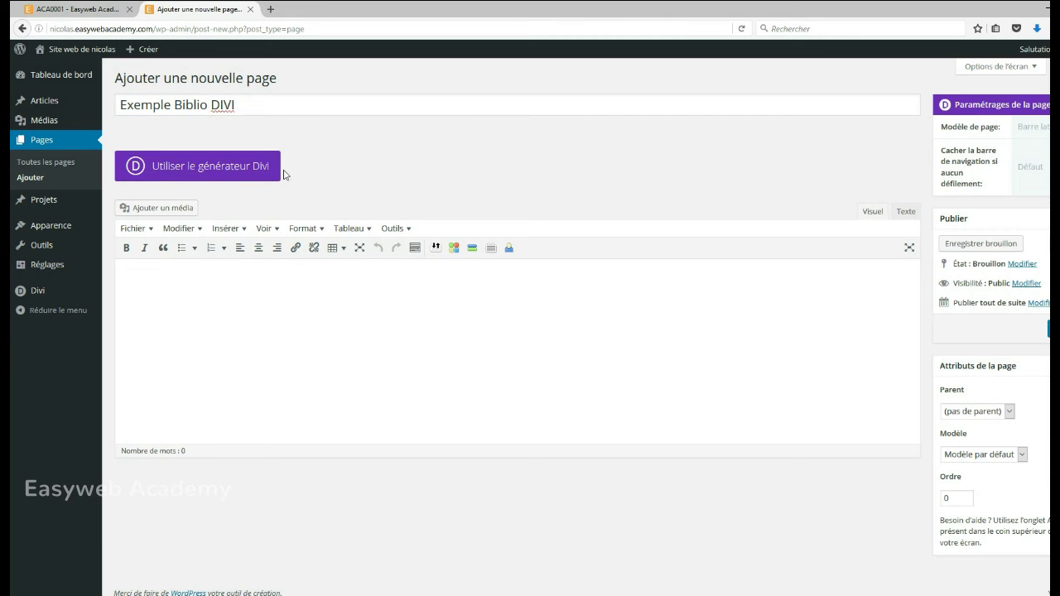
click(189, 169)
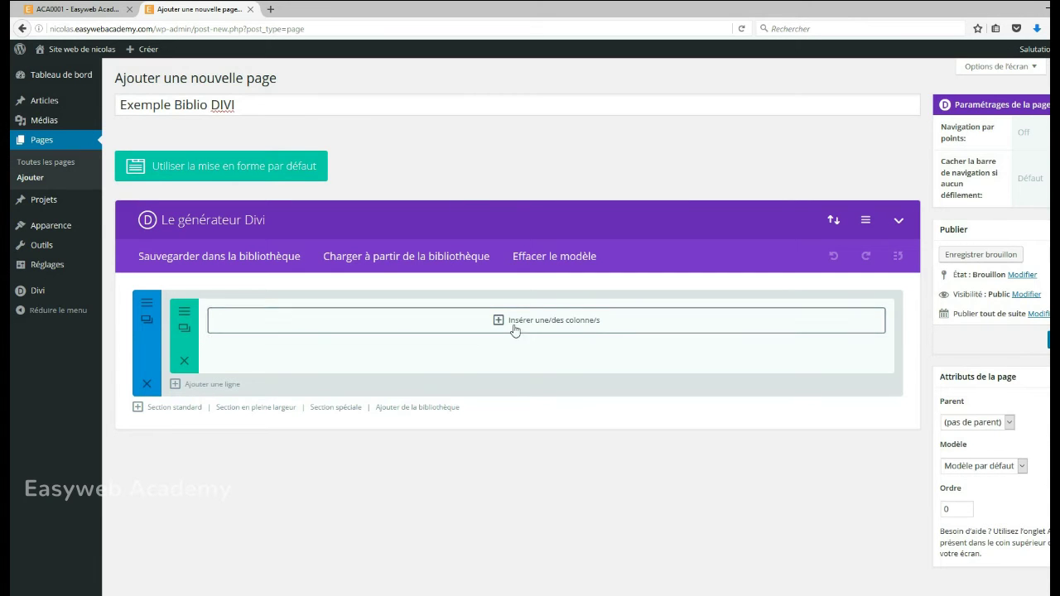
Insert a single full-width column in the empty row and view the modules that can be inserted into it.
click(543, 325)
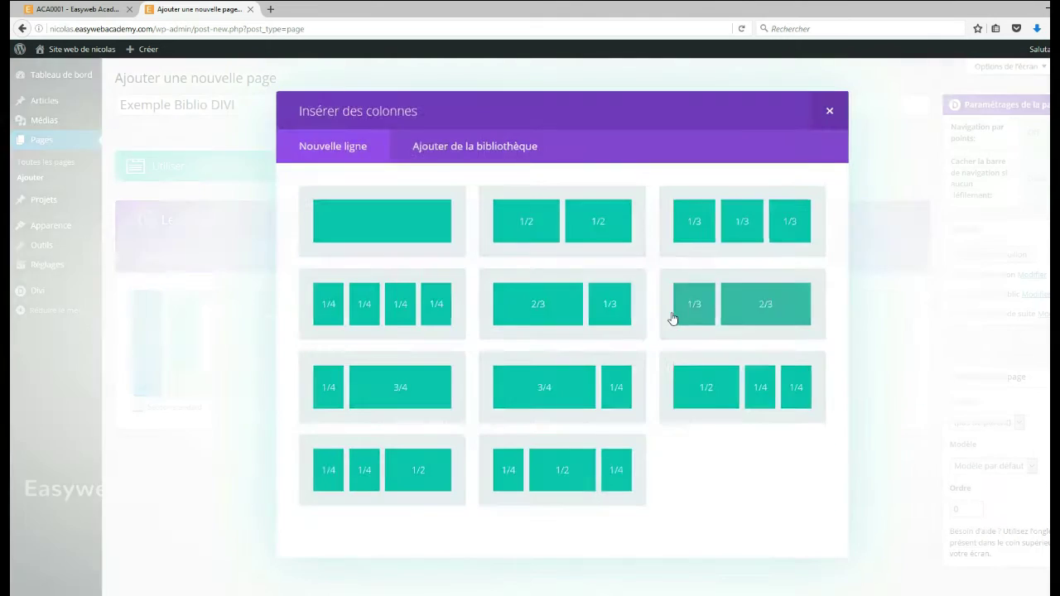
click(397, 229)
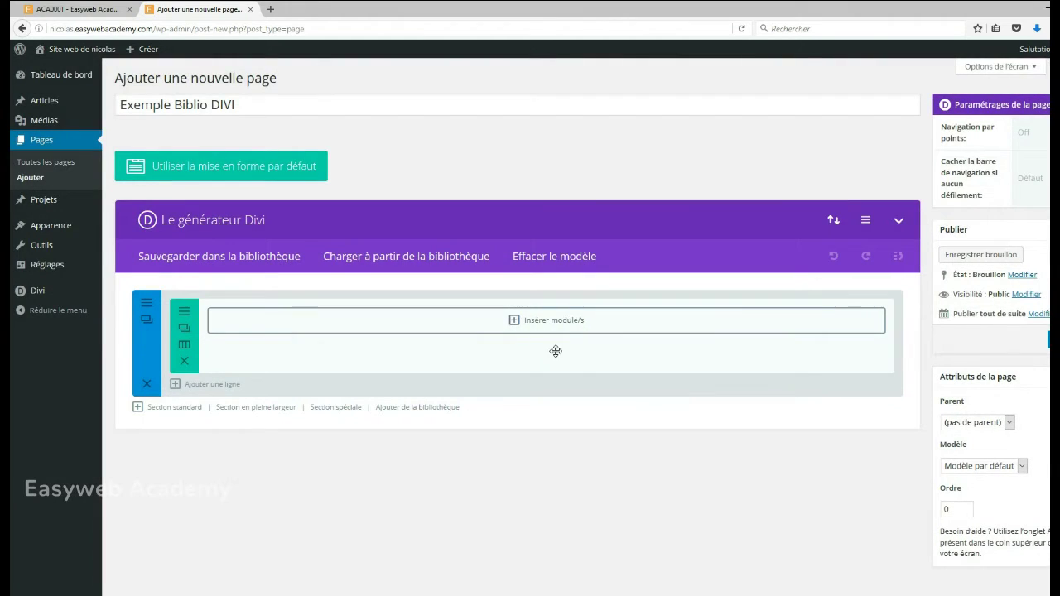
click(556, 322)
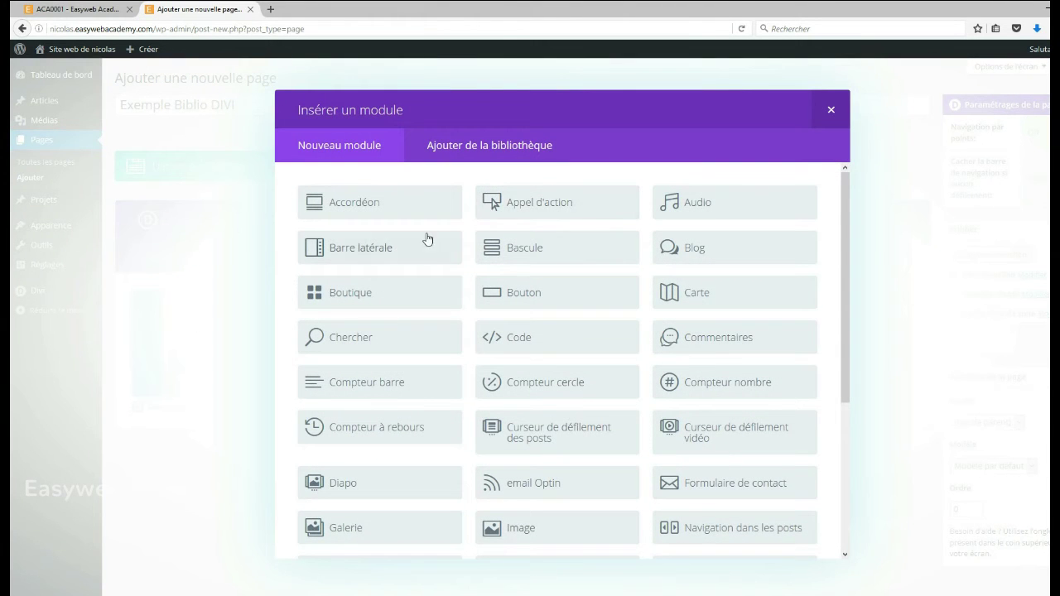
click(830, 110)
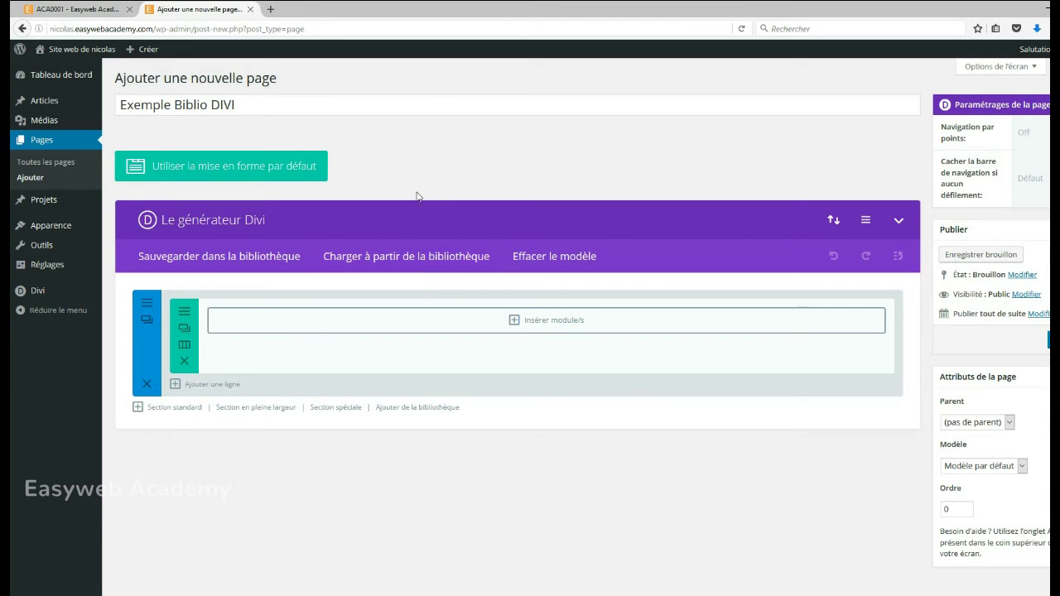
Load the LeMoovingBar layout from the Divi library into the page, replacing the existing content.
click(402, 260)
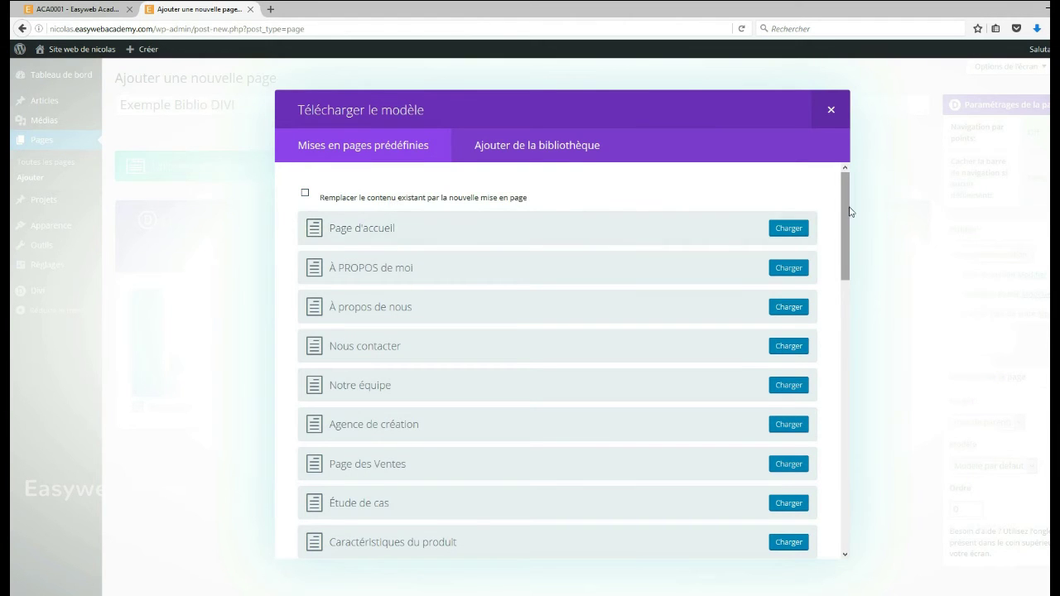
mouse_move(847, 197)
mouse_down()
mouse_move(844, 214)
mouse_move(843, 186)
mouse_move(838, 485)
mouse_move(839, 188)
mouse_up()
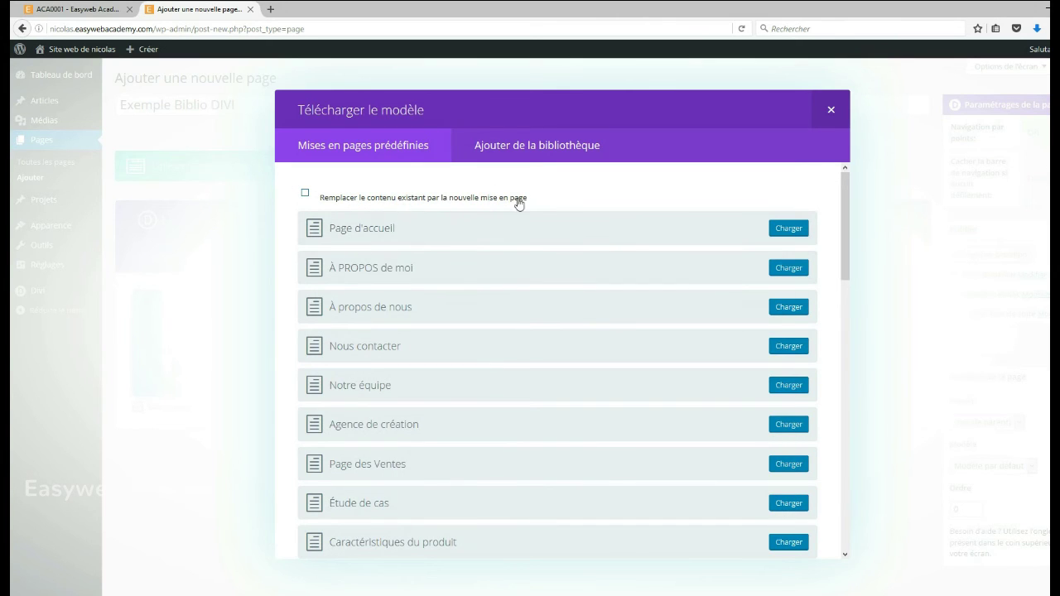
click(527, 155)
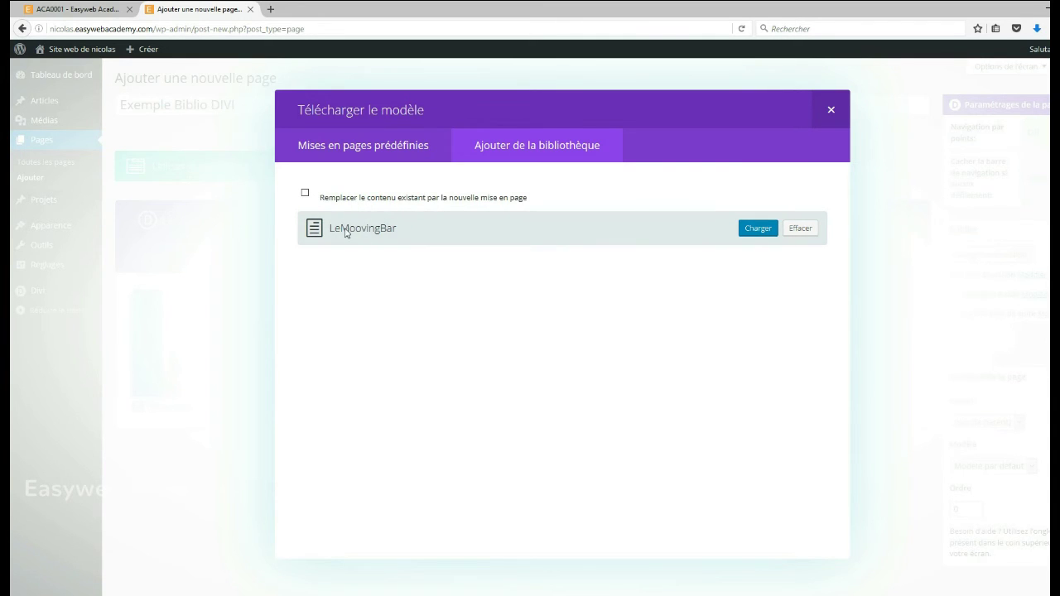
click(306, 192)
click(756, 232)
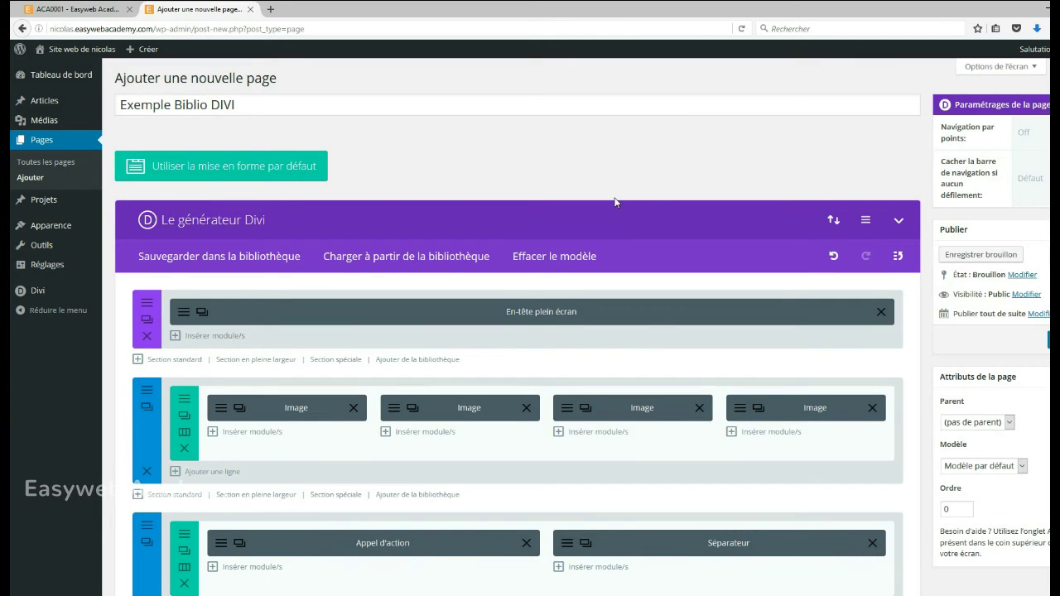
Set the page's template to Blank Page and publish the page.
scroll(487, 183, down, 10)
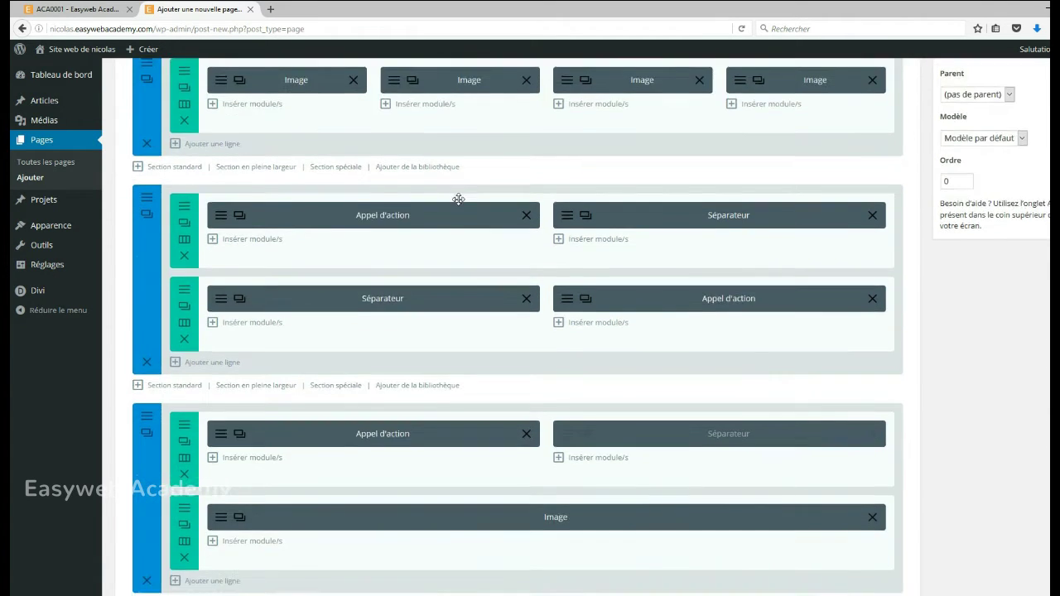
scroll(467, 202, down, 2)
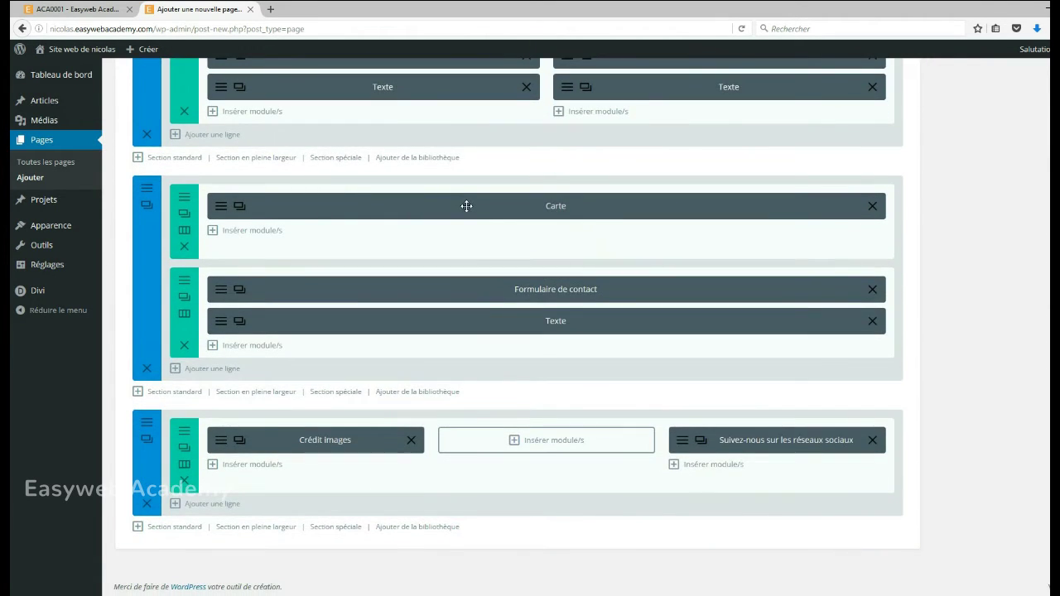
scroll(466, 205, up, 5)
scroll(467, 206, up, 6)
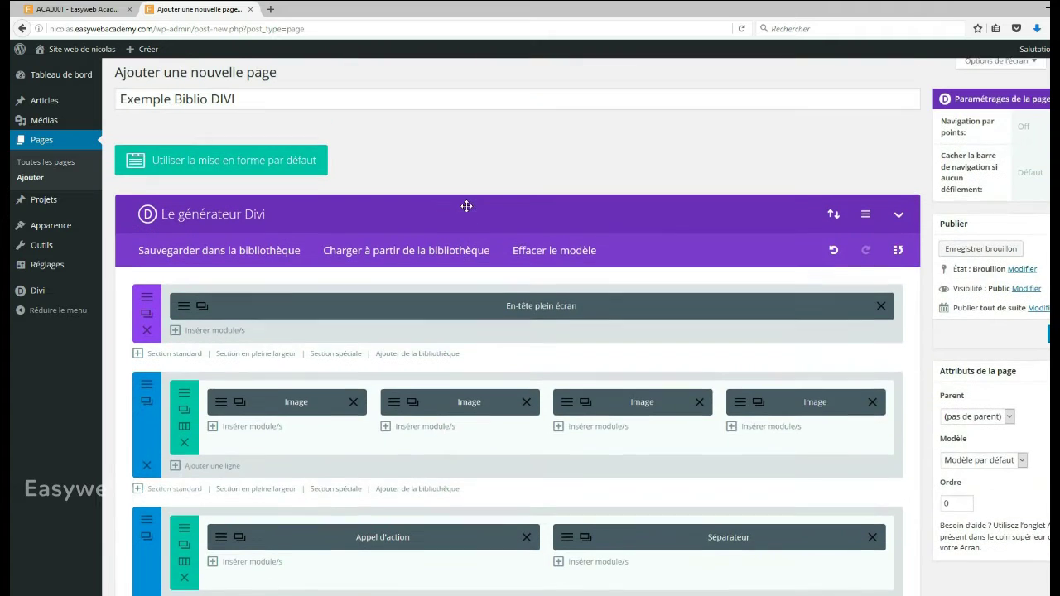
scroll(456, 123, down, 2)
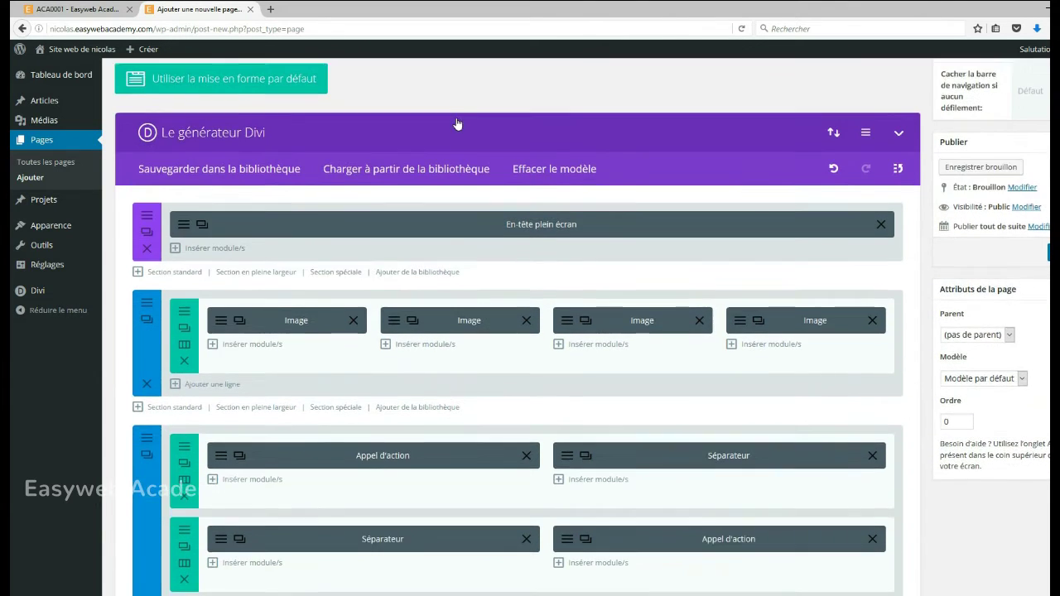
scroll(456, 123, up, 2)
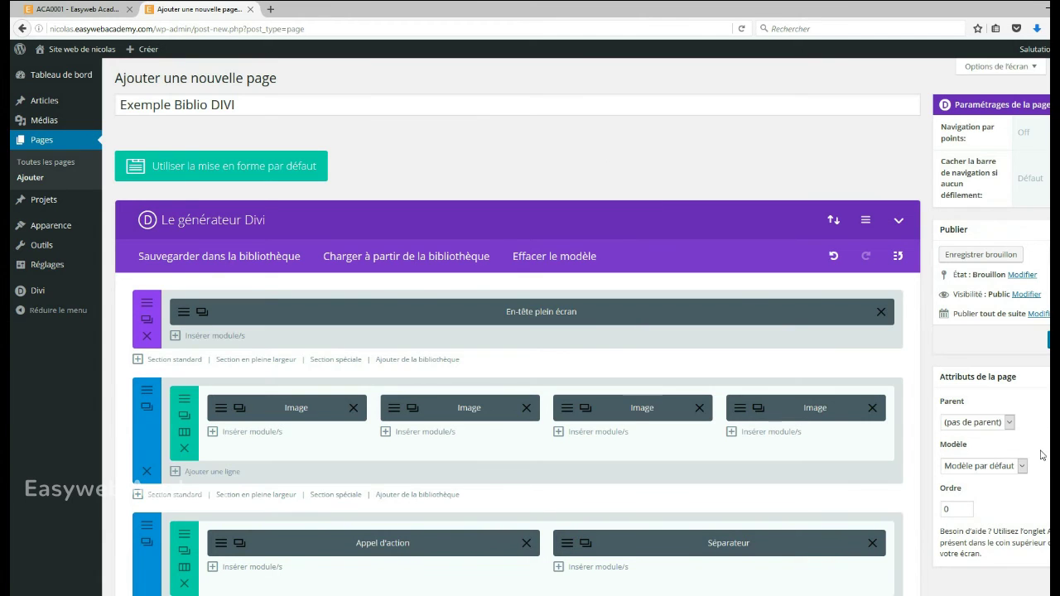
click(1022, 467)
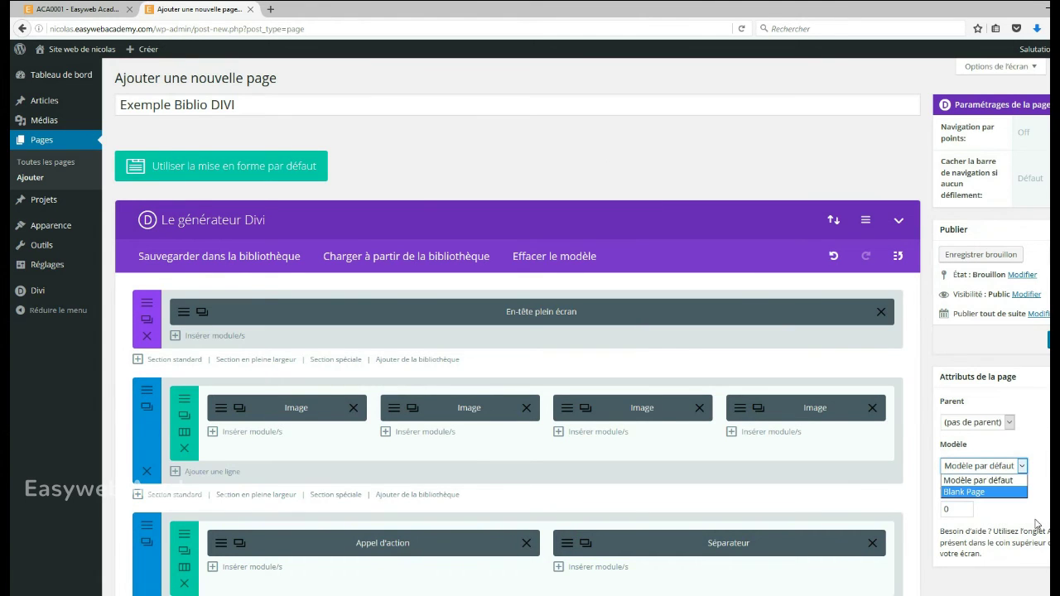
click(963, 492)
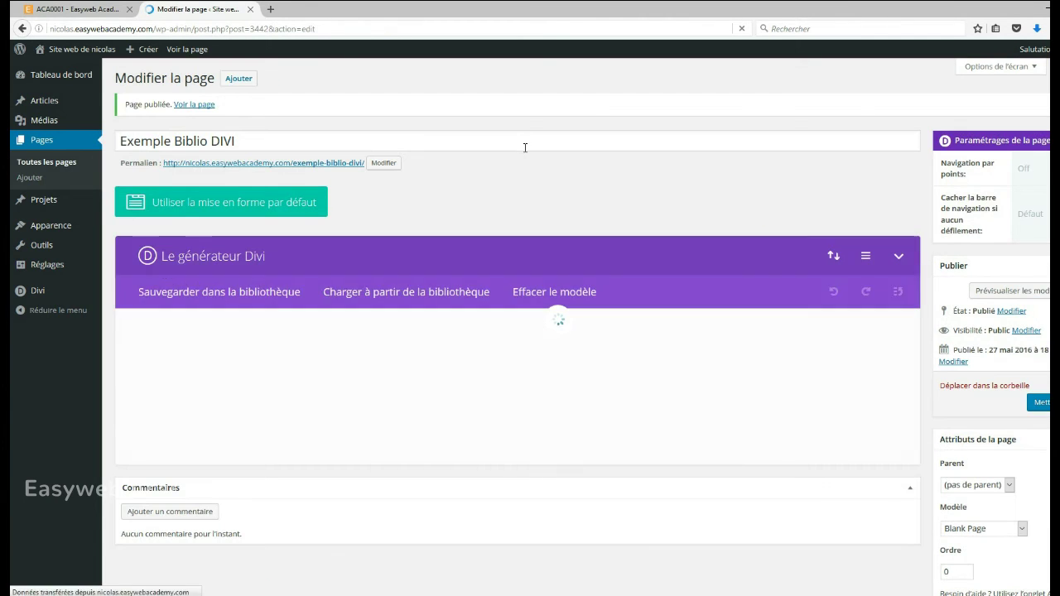
Open the published page from its permalink in a new tab and look through all its sections, from header to footer.
right_click(297, 165)
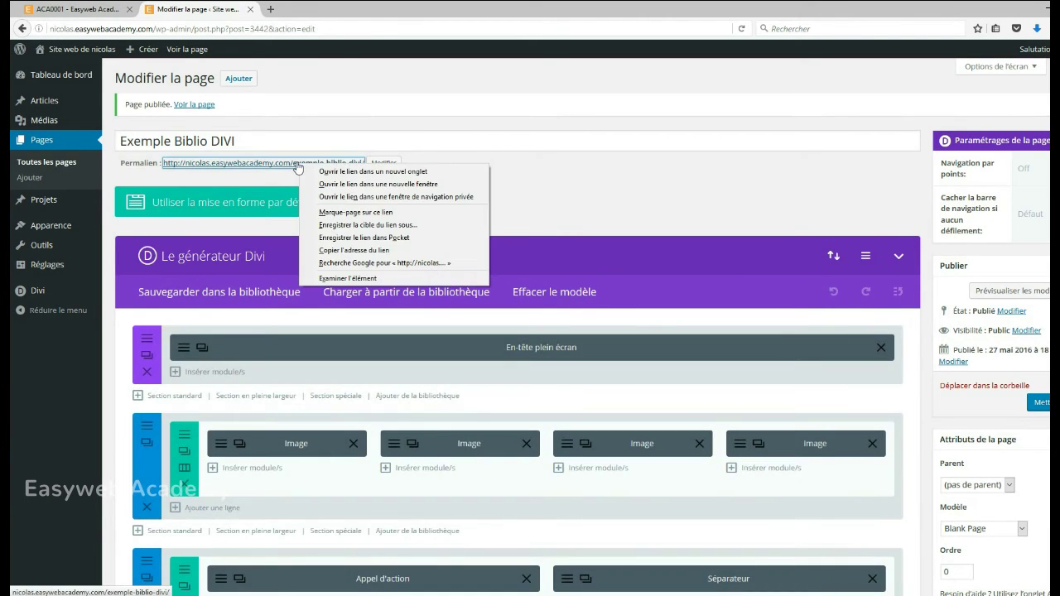
click(331, 171)
click(303, 8)
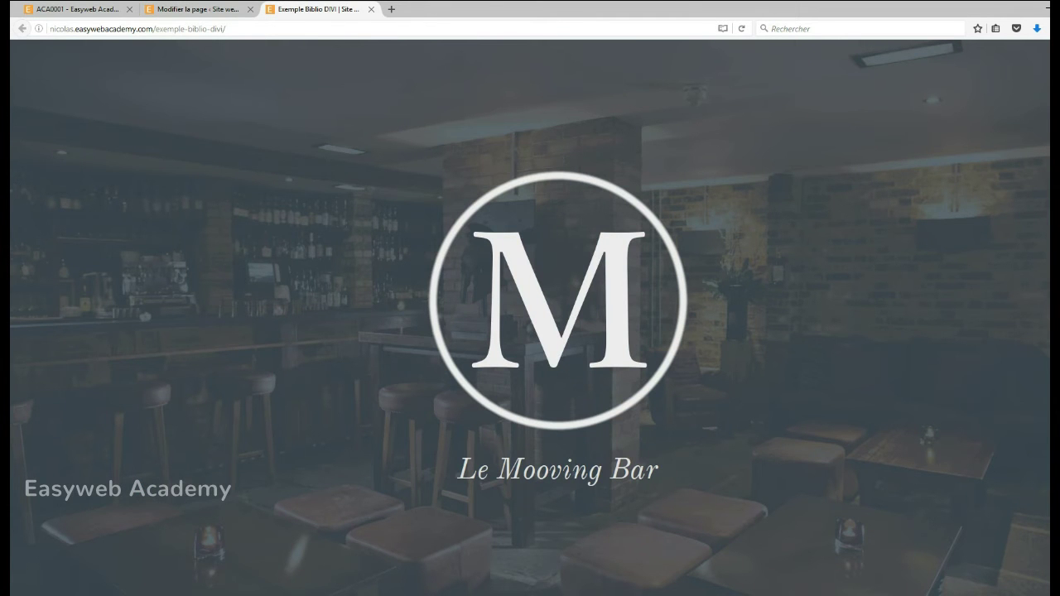
scroll(530, 318, down, 15)
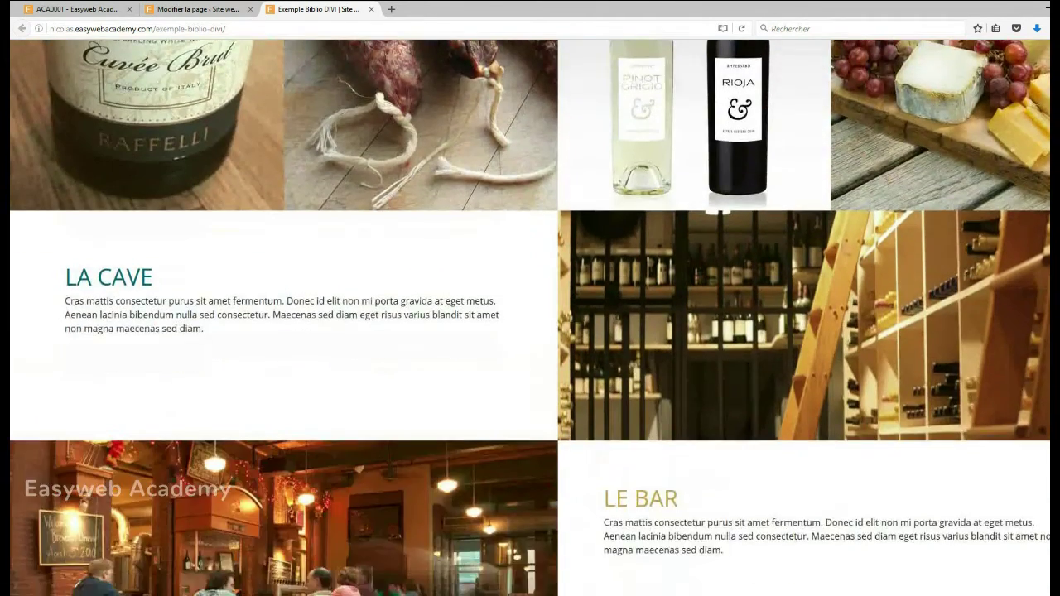
scroll(530, 318, down, 15)
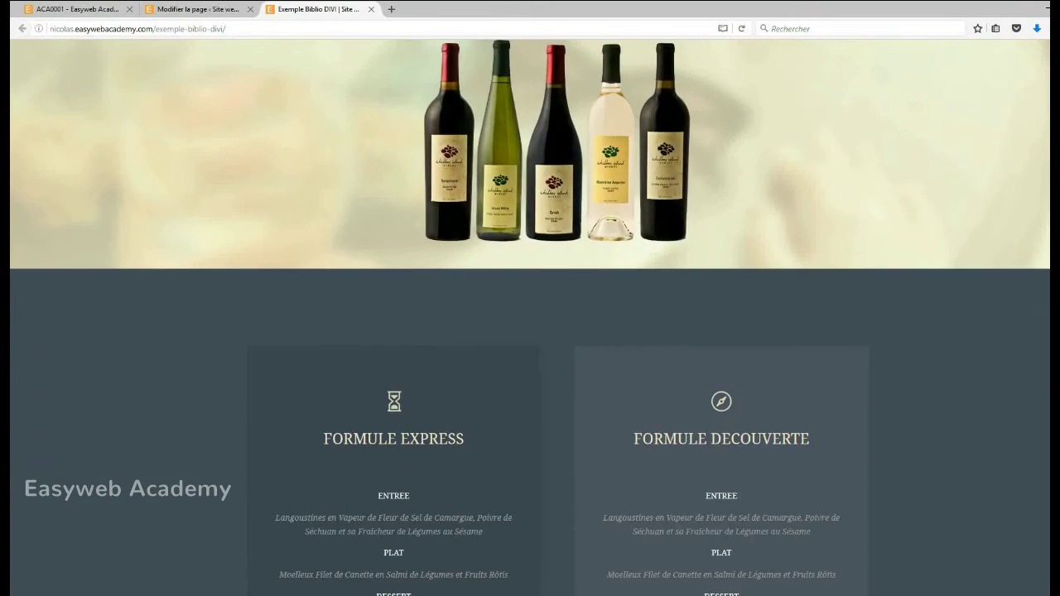
scroll(530, 318, down, 10)
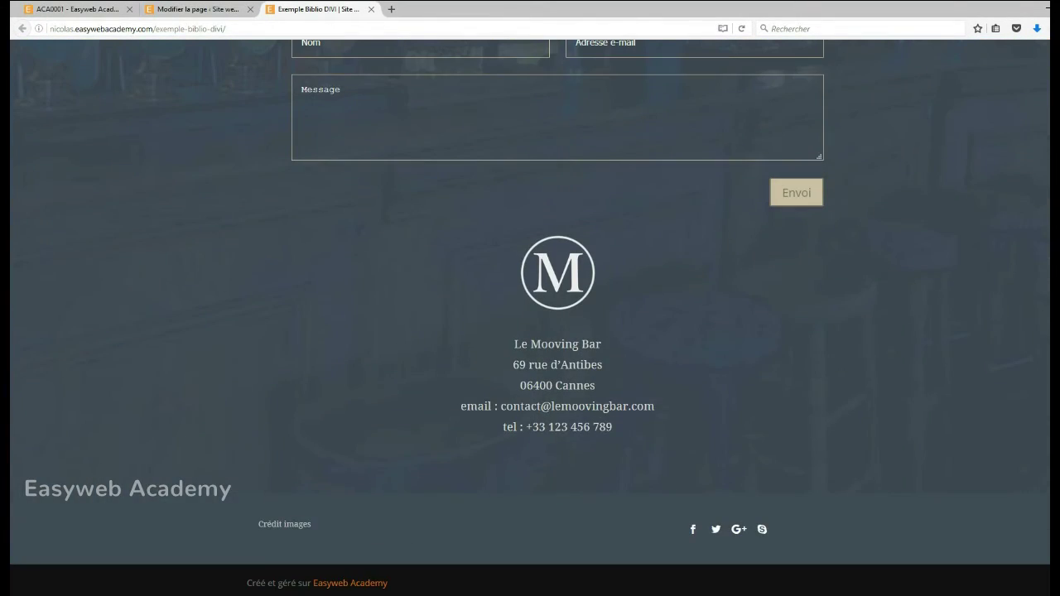
scroll(530, 318, up, 3)
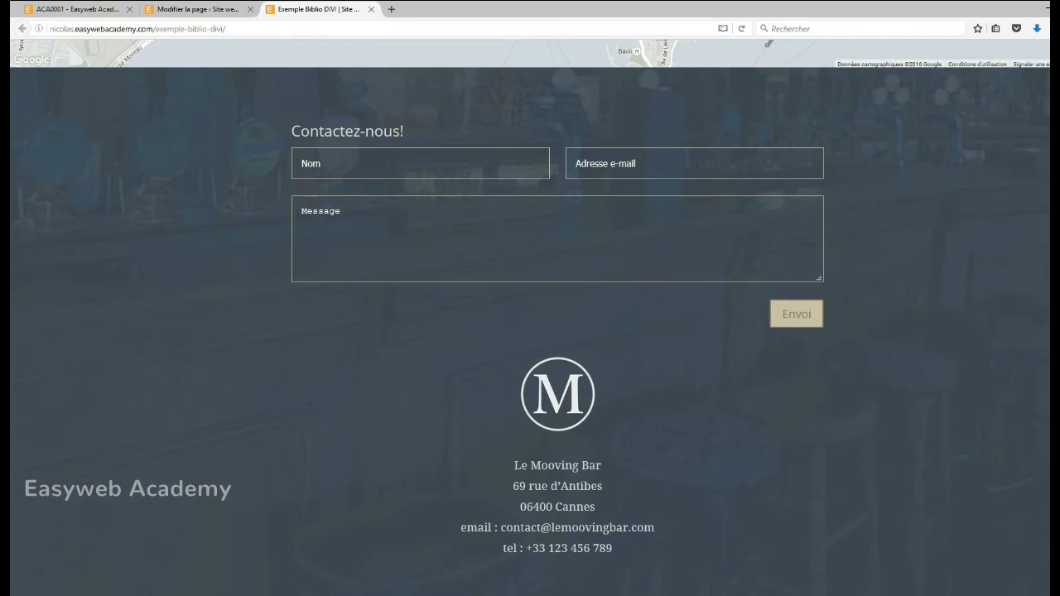
scroll(530, 318, up, 15)
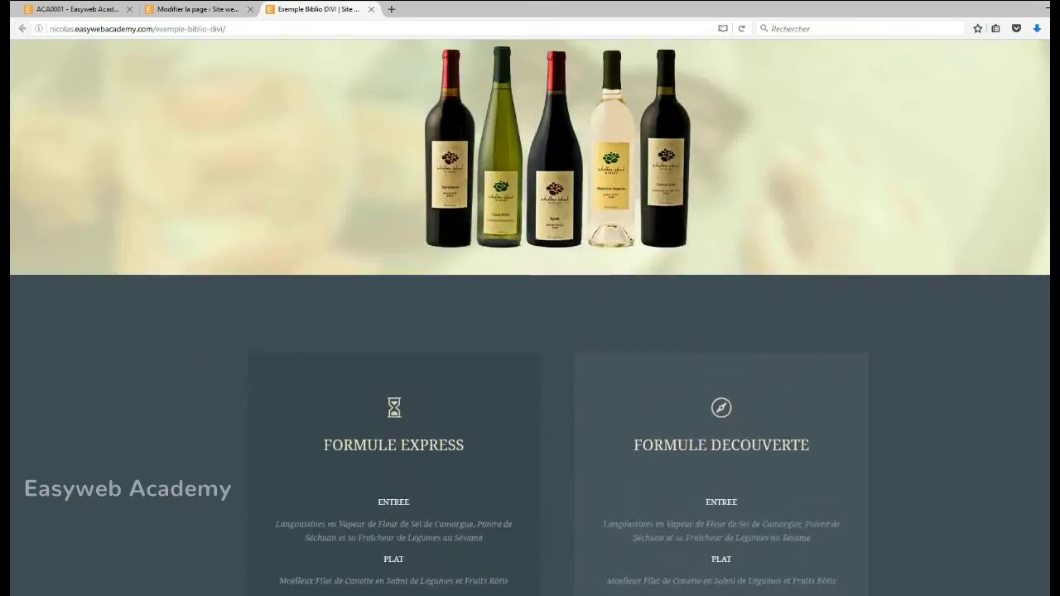
scroll(530, 318, up, 12)
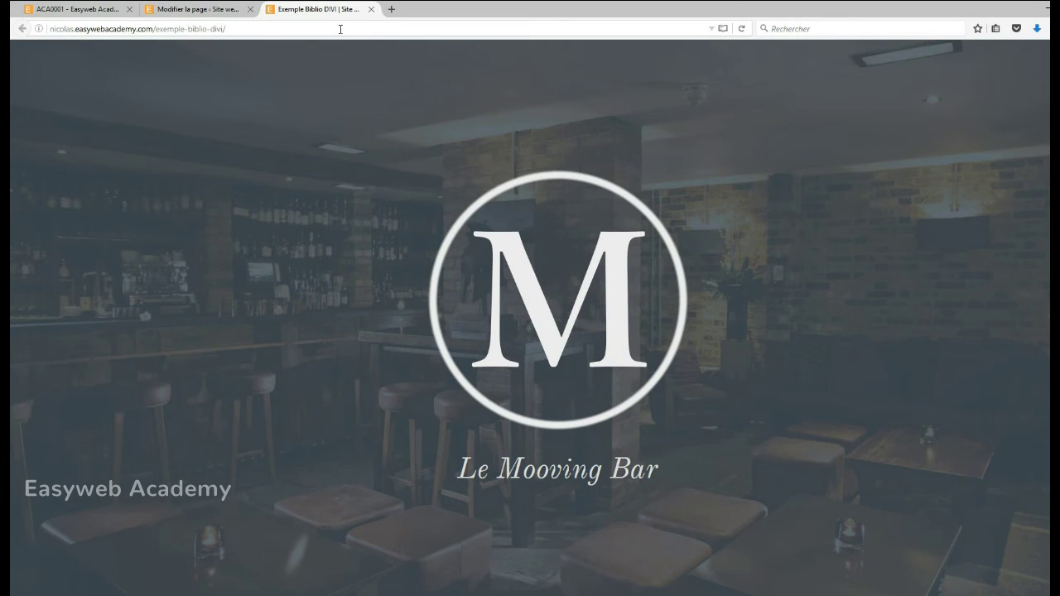
Return to the page's editor and examine how the loaded layout is built from sections, rows and modules.
click(189, 10)
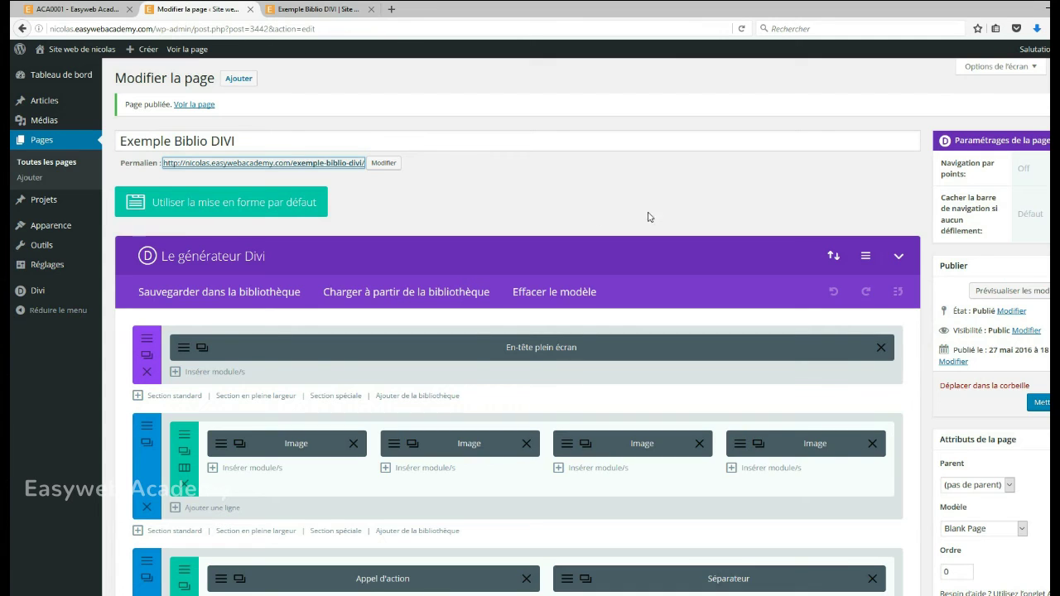
scroll(530, 331, down, 6)
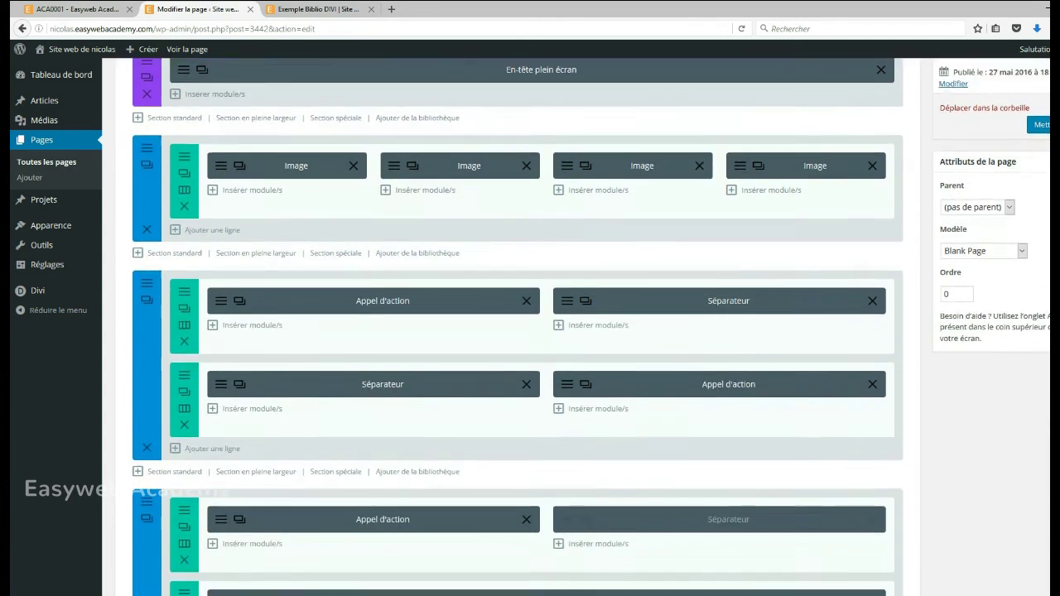
scroll(530, 332, up, 5)
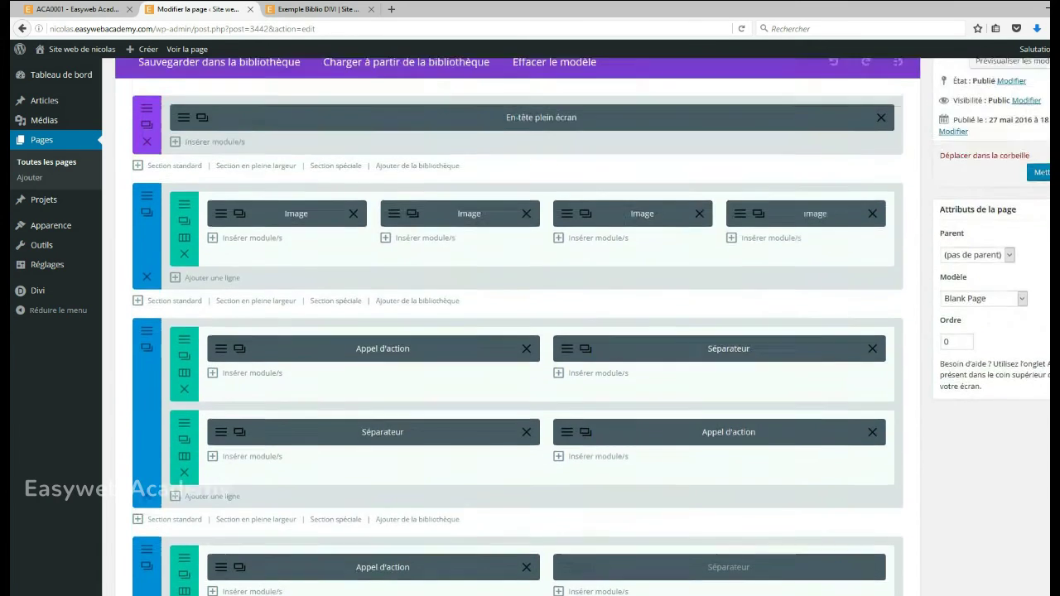
scroll(530, 332, down, 3)
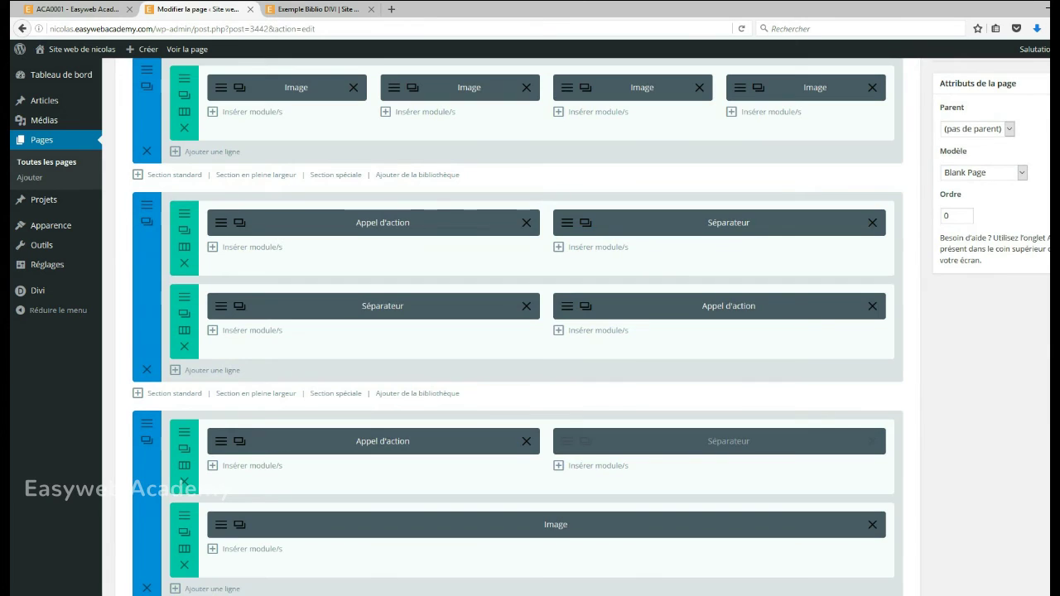
scroll(517, 331, down, 10)
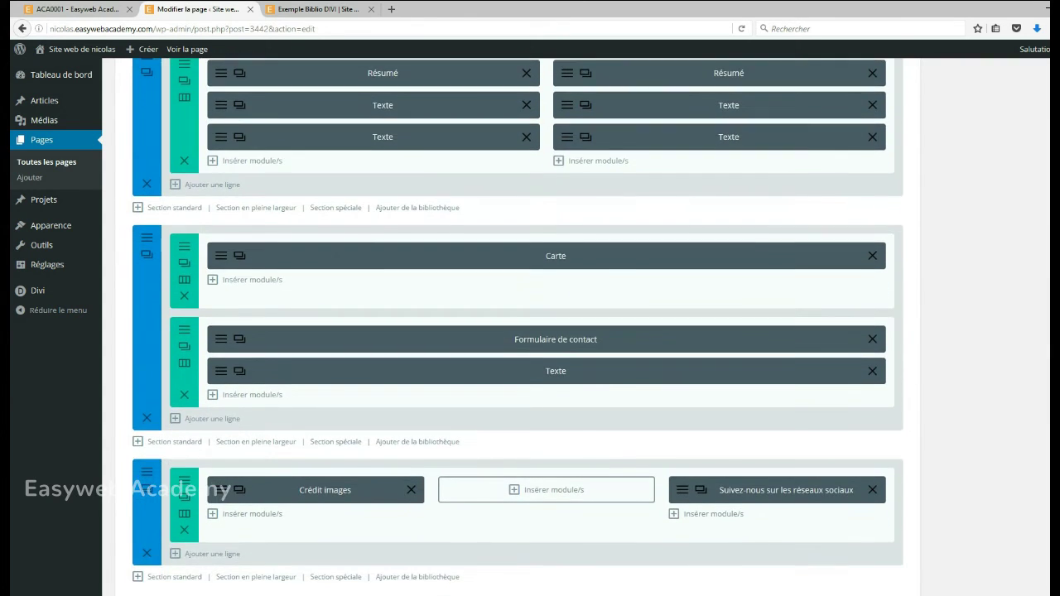
Compare the editor's last sections with the published page's menu, map and contact form sections.
scroll(818, 442, up, 2)
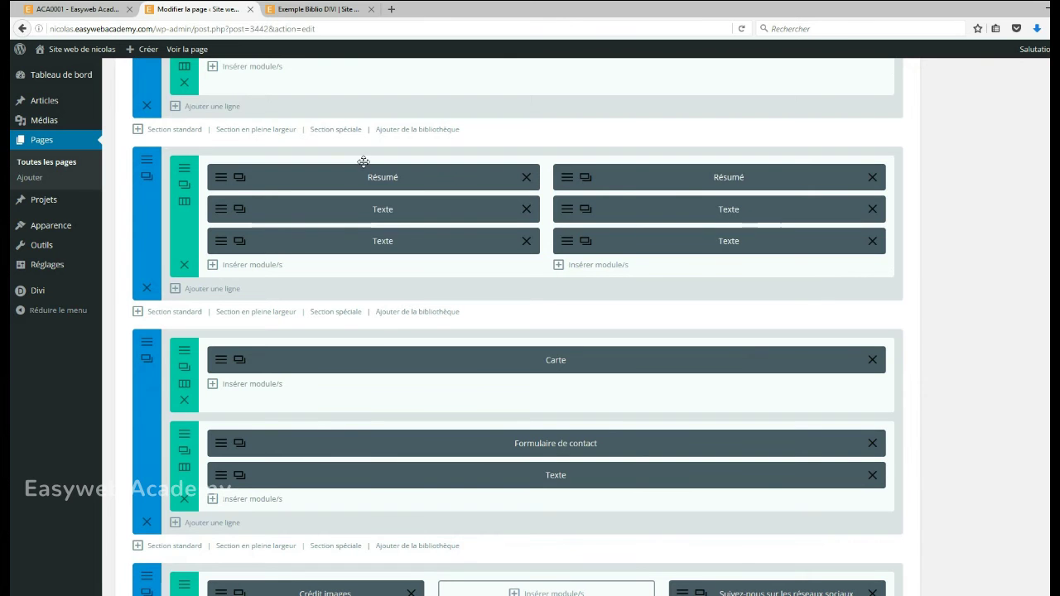
click(297, 8)
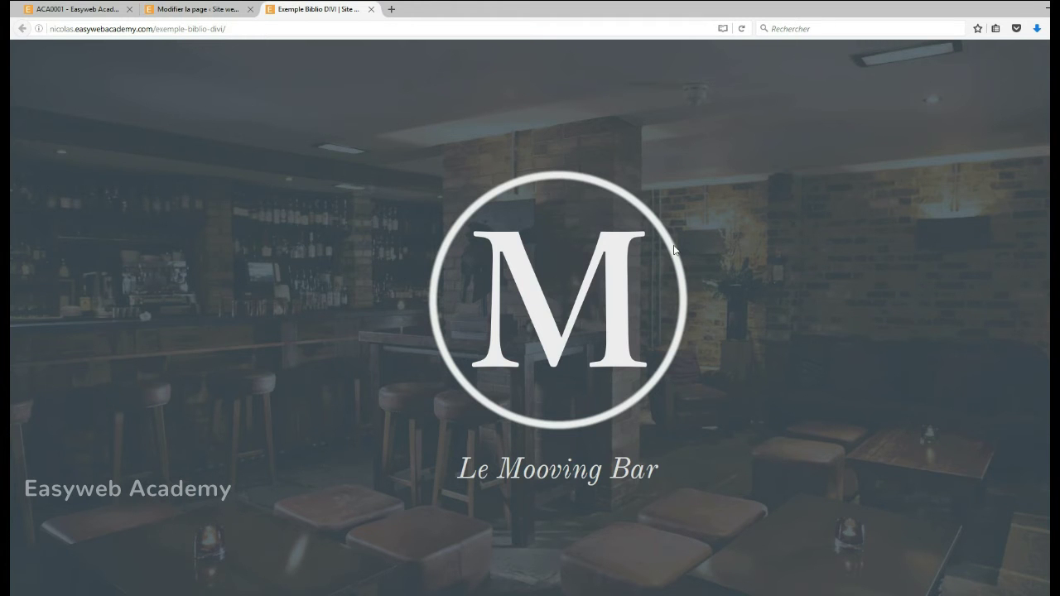
scroll(530, 318, down, 20)
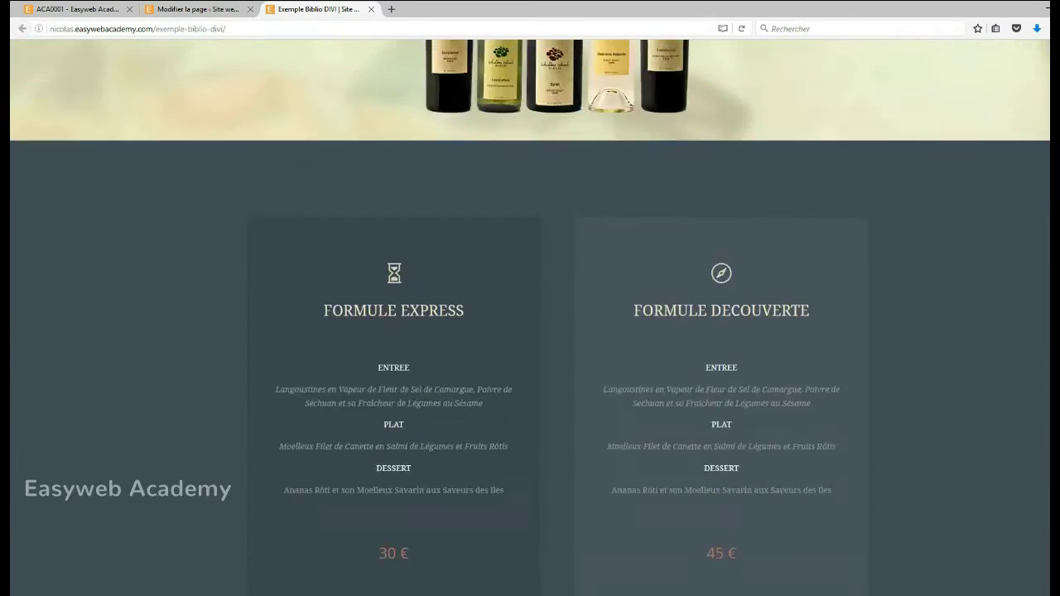
scroll(530, 318, up, 2)
scroll(530, 318, up, 5)
scroll(530, 319, down, 7)
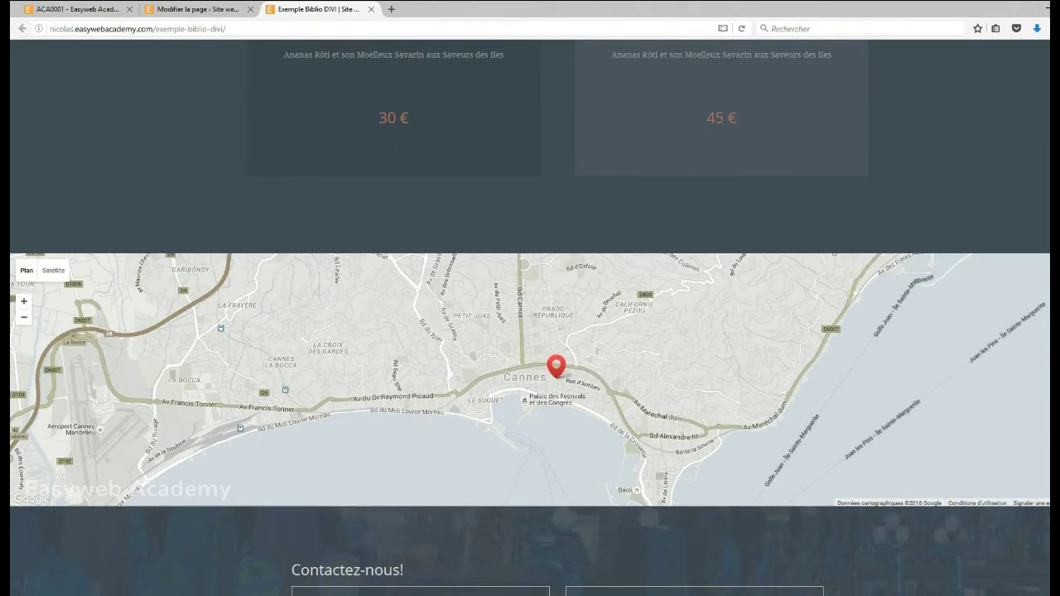
scroll(714, 316, down, 1)
scroll(714, 316, down, 4)
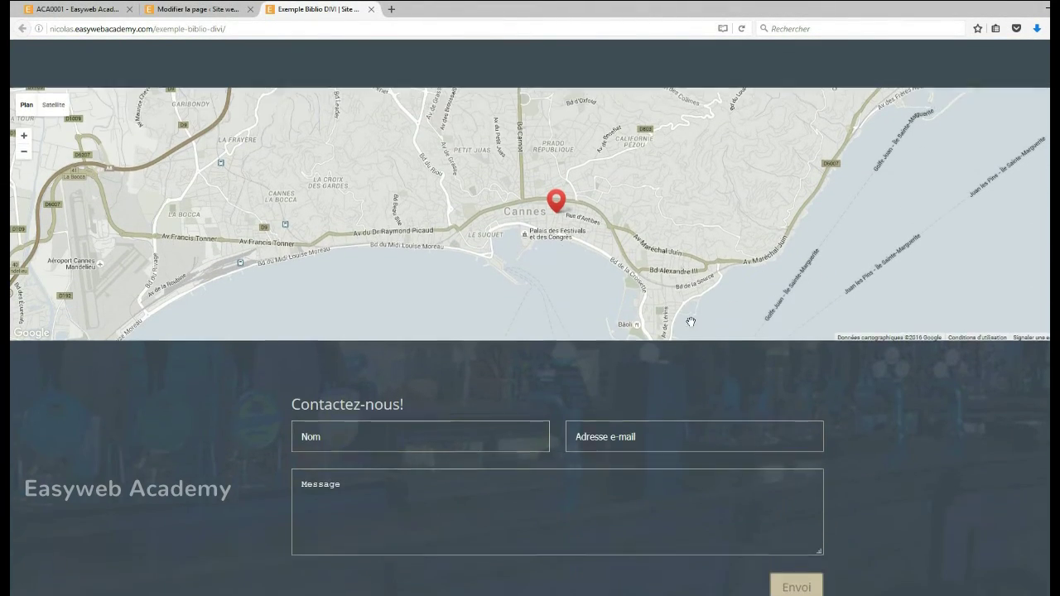
Move the row with the Carte module below the contact form row in the page editor and update the page.
click(178, 8)
scroll(590, 273, down, 4)
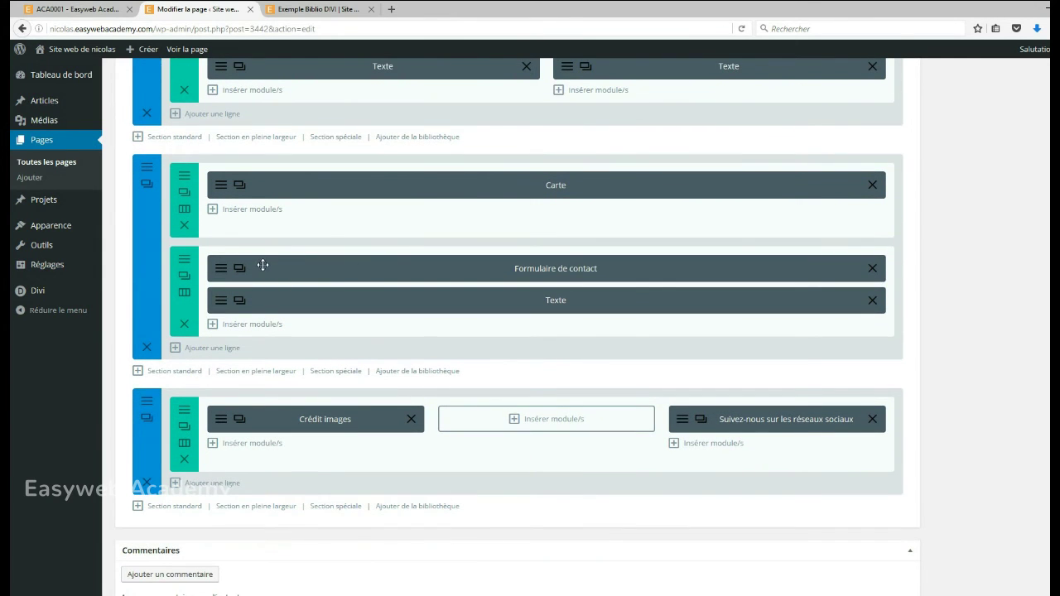
drag(373, 224, 370, 345)
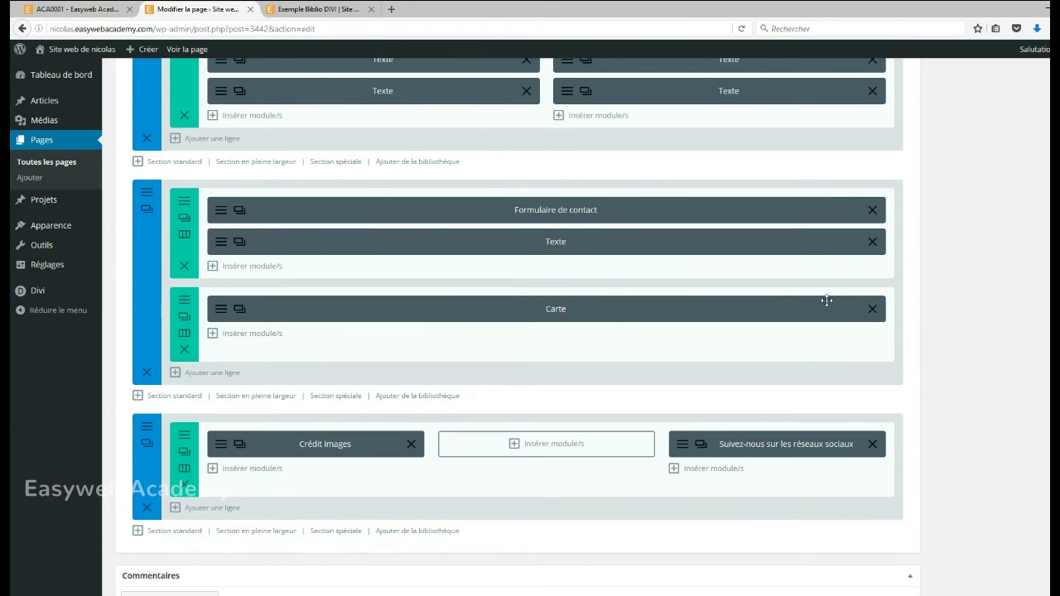
scroll(530, 331, up, 15)
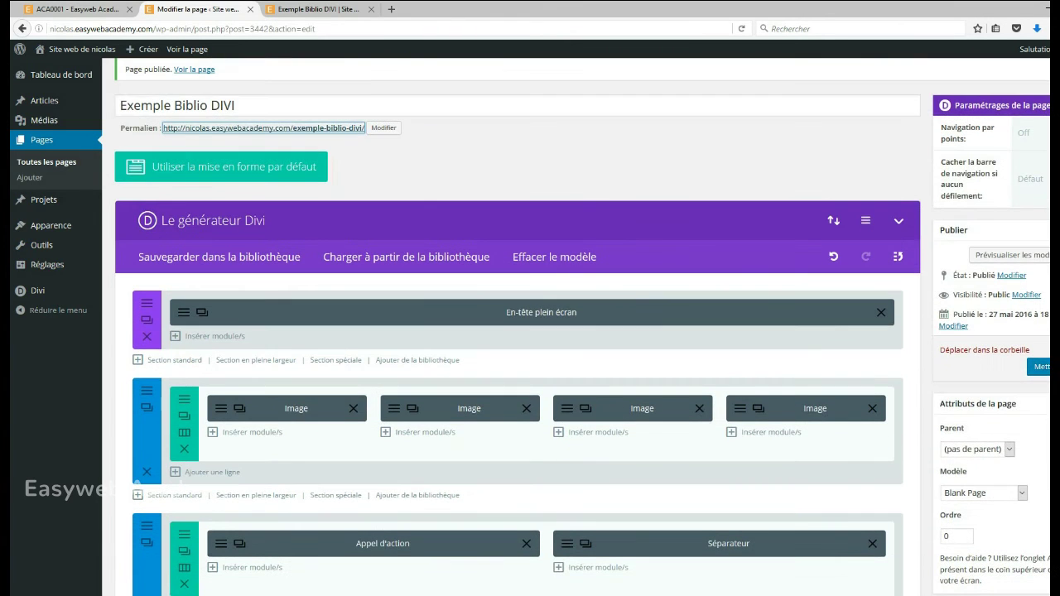
Reload the published page and check the order of the contact form and map, then review the page up to its header.
click(315, 9)
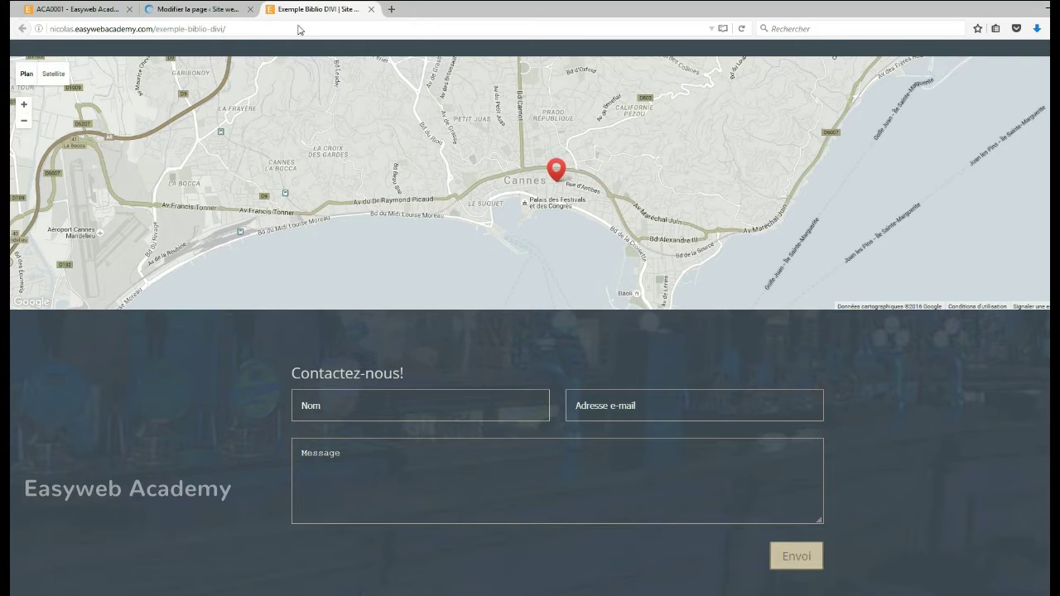
click(741, 28)
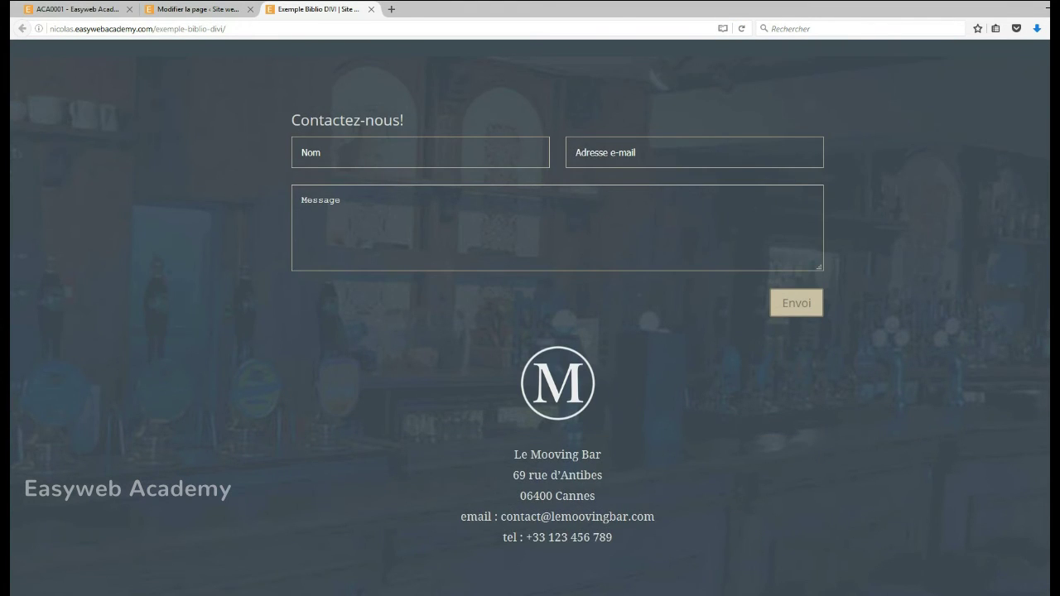
scroll(530, 318, down, 5)
scroll(530, 318, up, 2)
scroll(530, 318, down, 6)
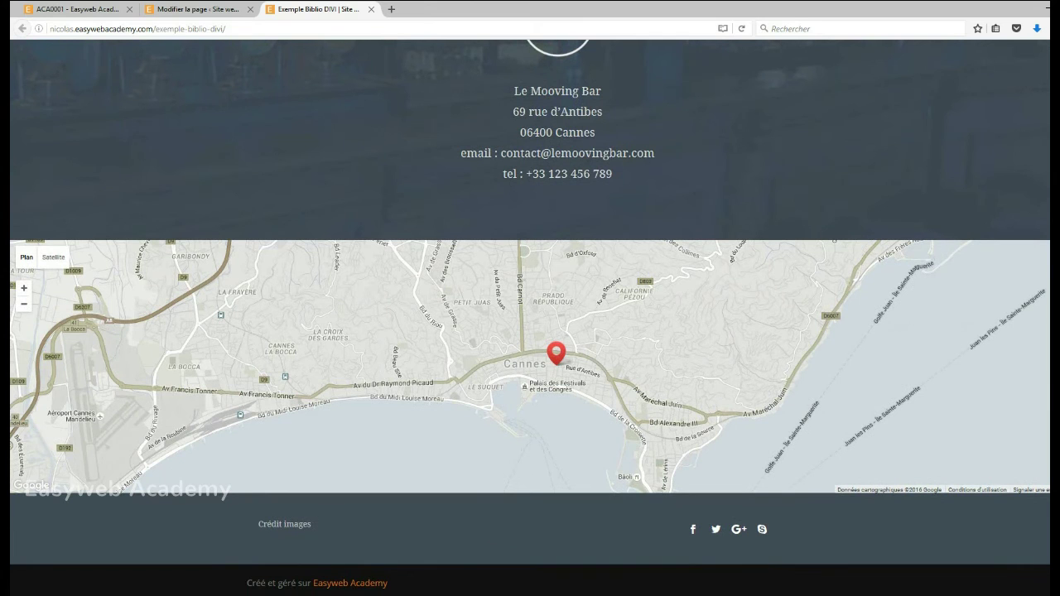
scroll(727, 262, up, 1)
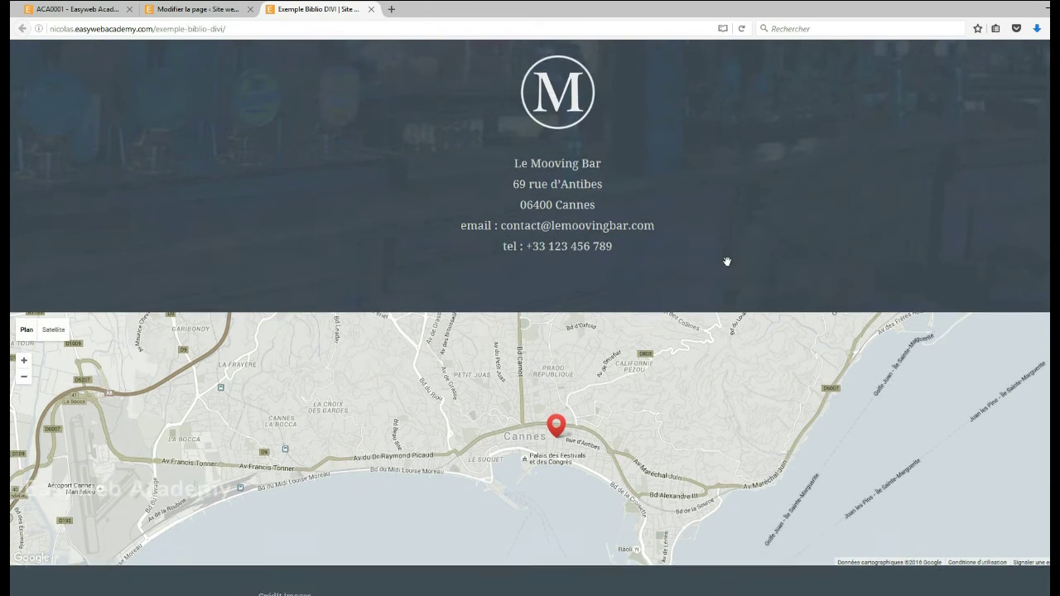
scroll(727, 261, up, 8)
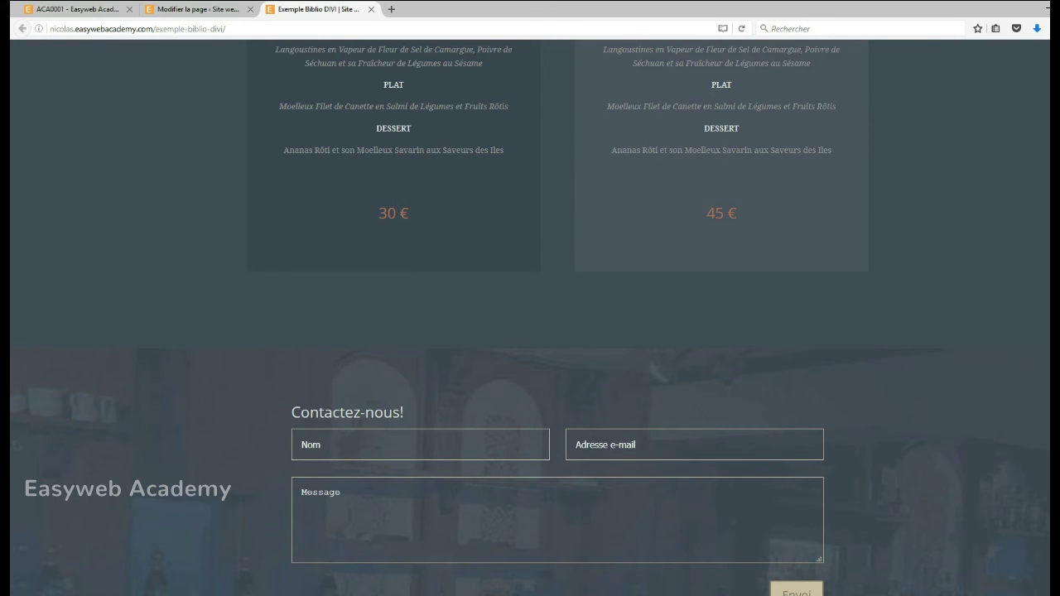
scroll(530, 331, up, 4)
scroll(530, 332, down, 5)
scroll(530, 331, up, 15)
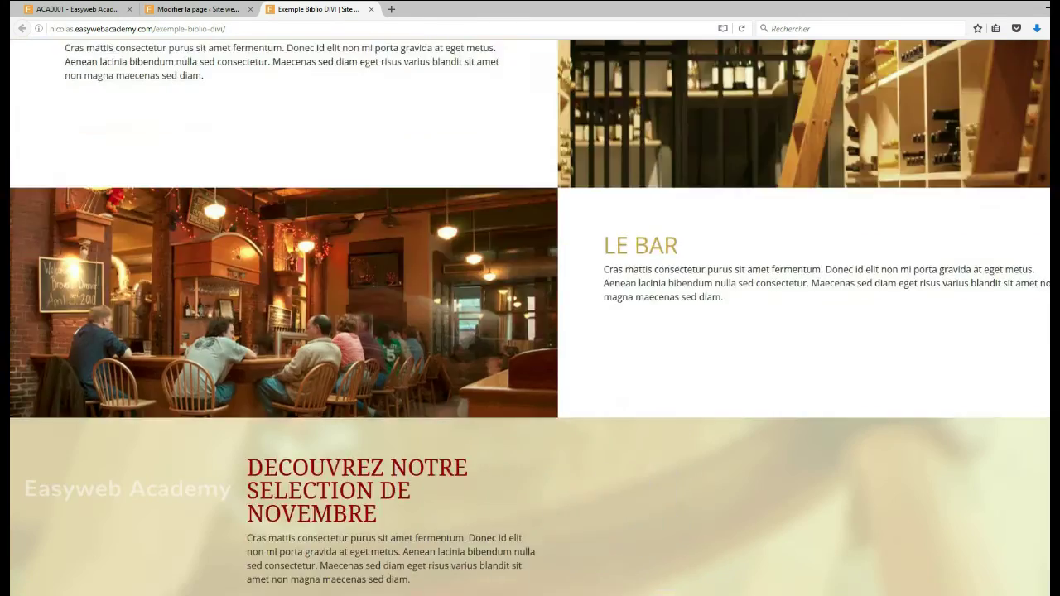
scroll(530, 332, up, 5)
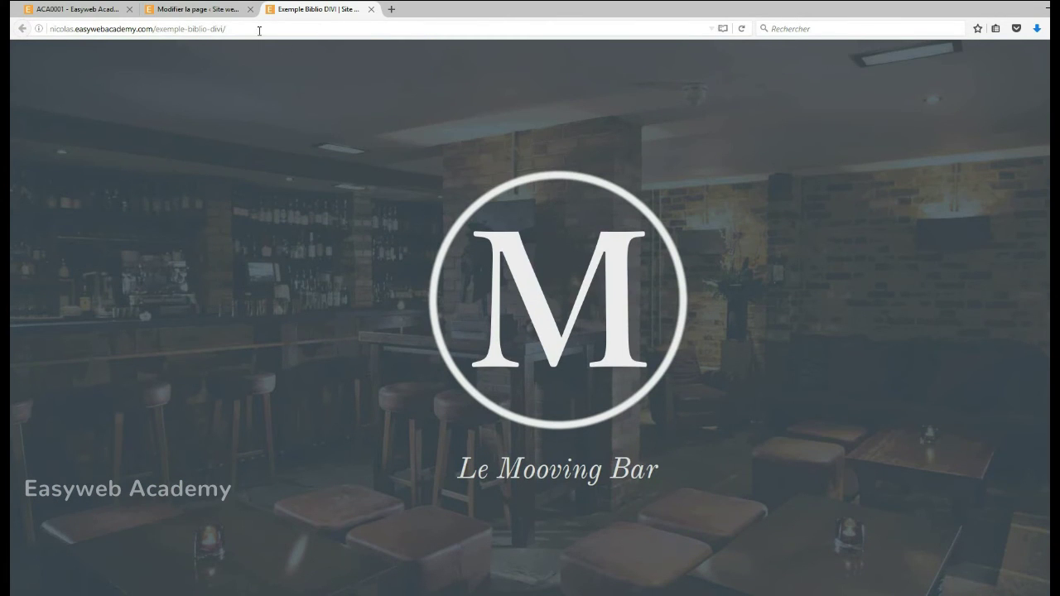
Look at the editor's updated layout and examine the four-image row on the published page.
click(202, 11)
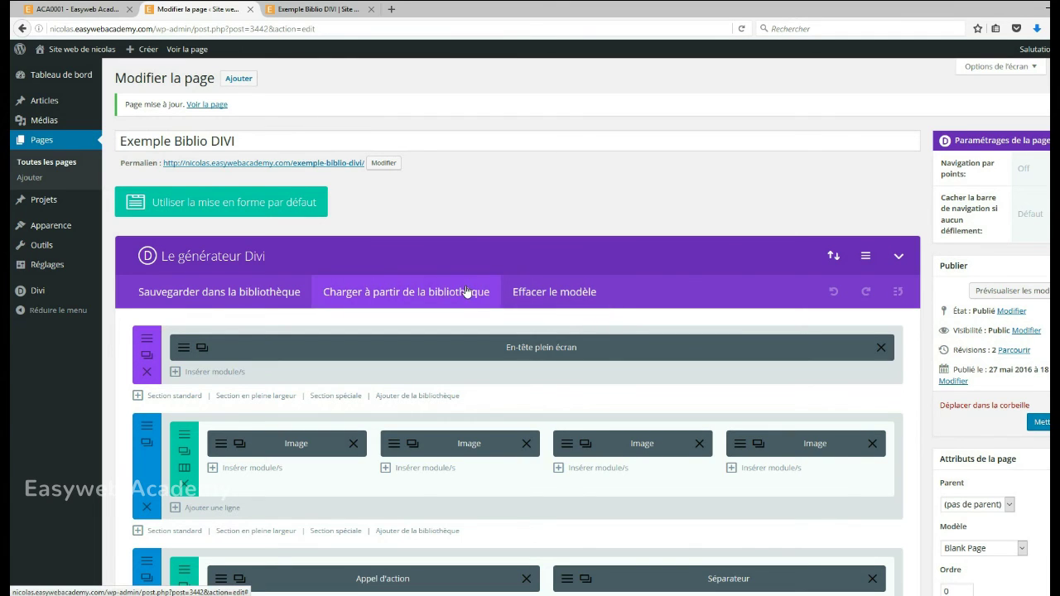
key(ctrl+Tab)
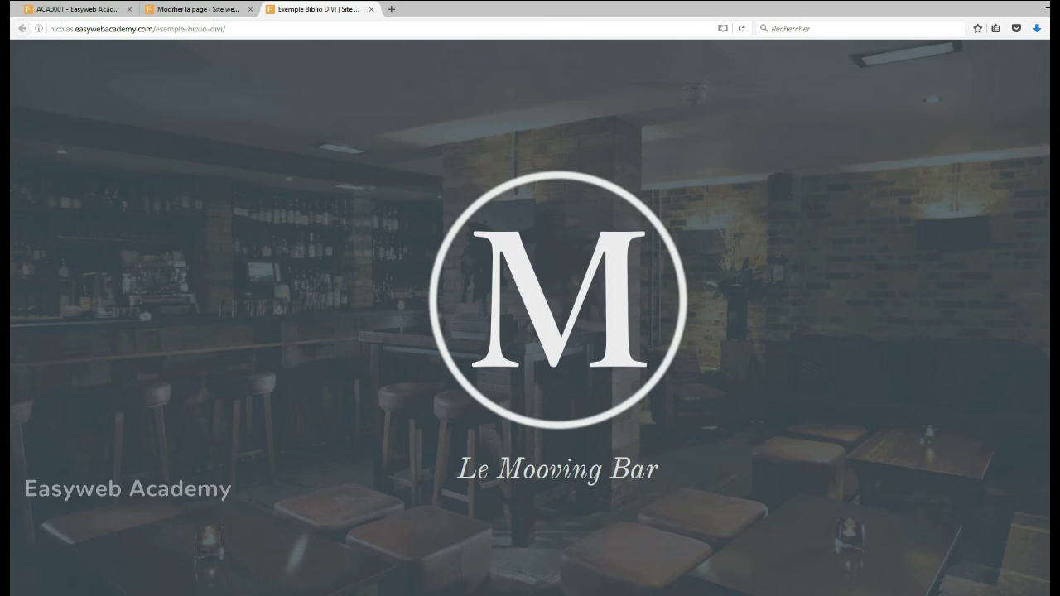
scroll(679, 173, down, 10)
scroll(679, 173, up, 4)
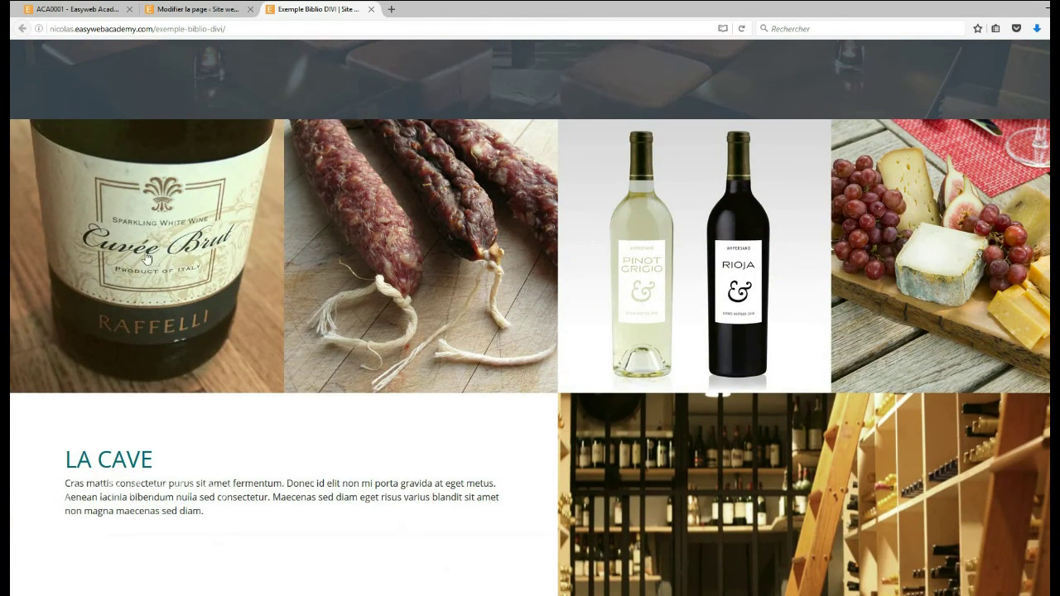
Open the settings of the first Image module in the four-image row and upload vin2.jpg from the Bureau folder.
key(ctrl+shift+Tab)
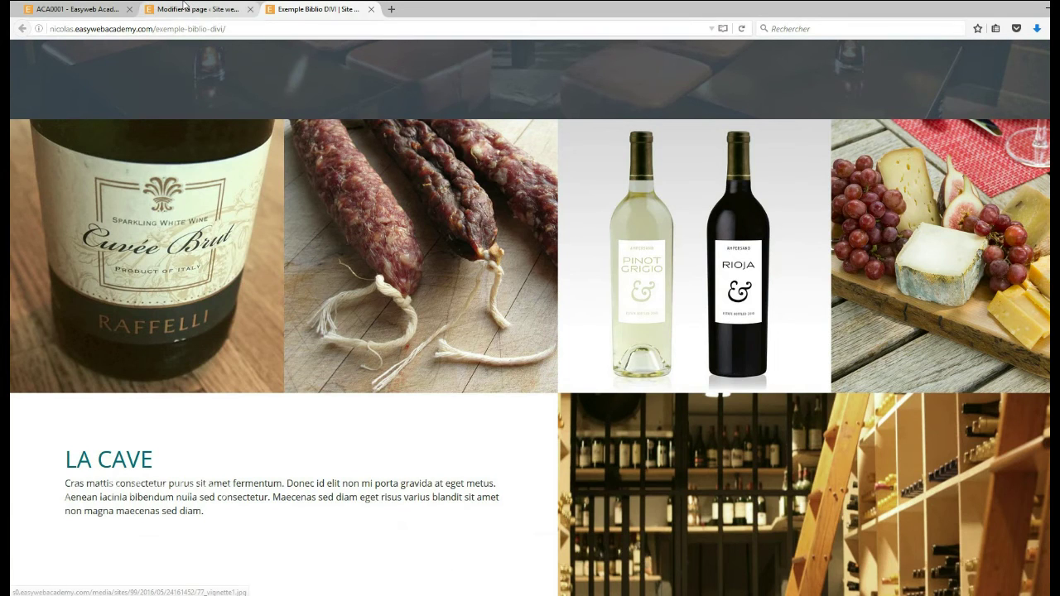
scroll(396, 179, down, 1)
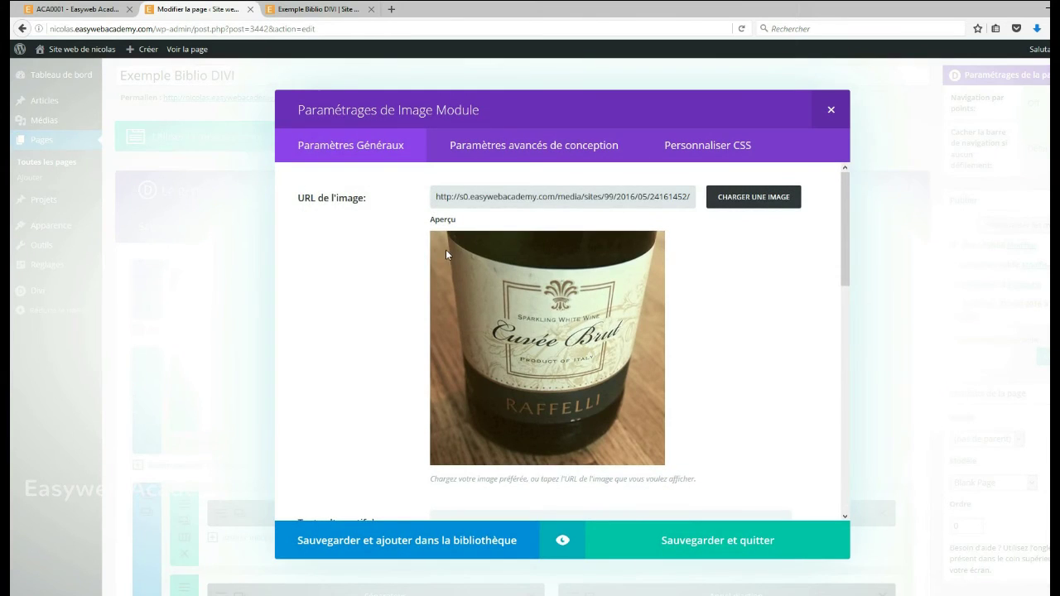
click(752, 199)
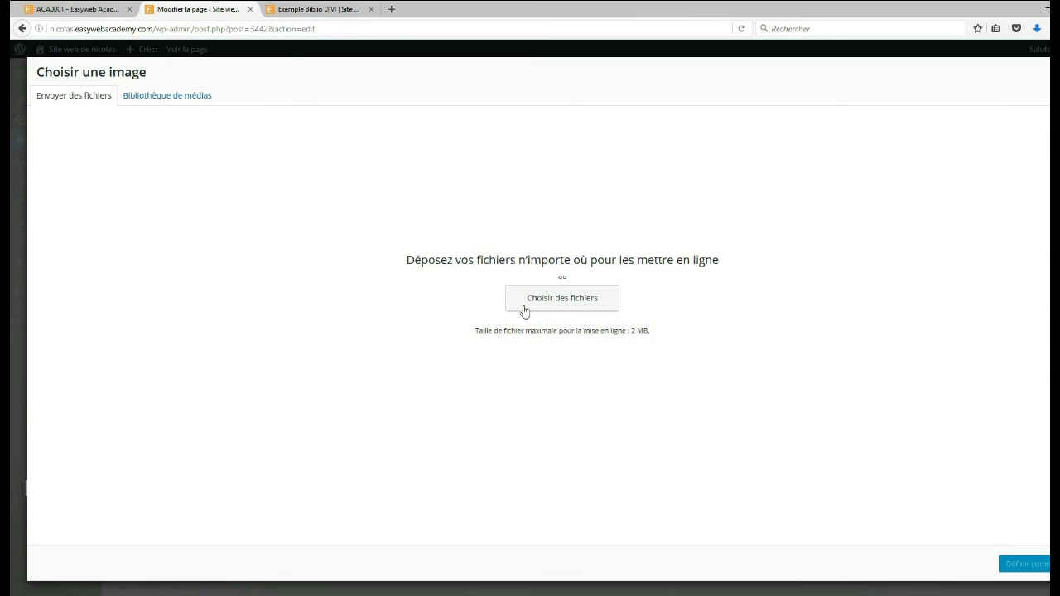
click(552, 292)
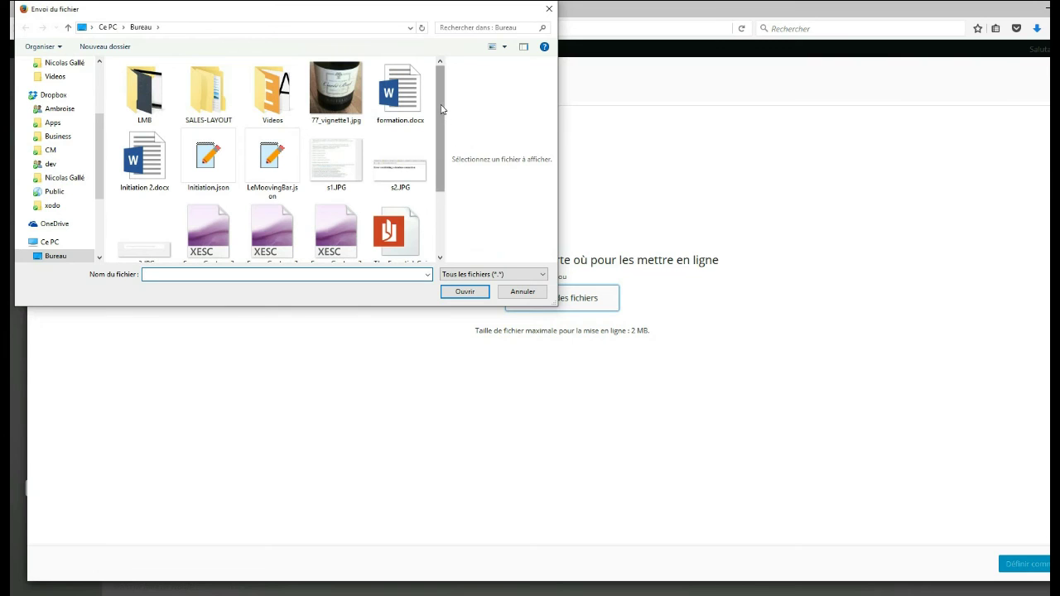
drag(437, 97, 437, 169)
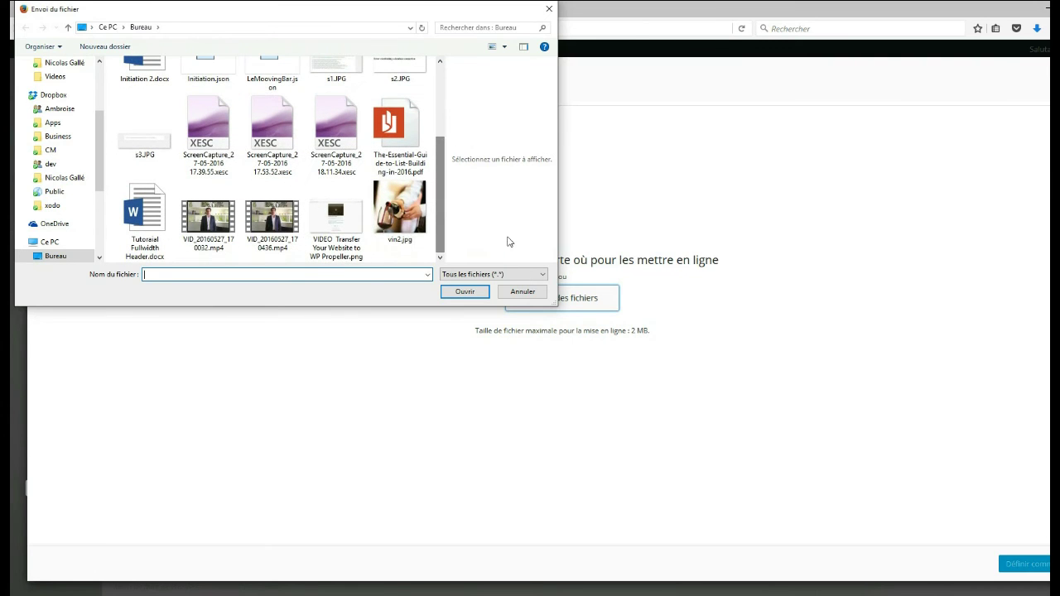
click(402, 211)
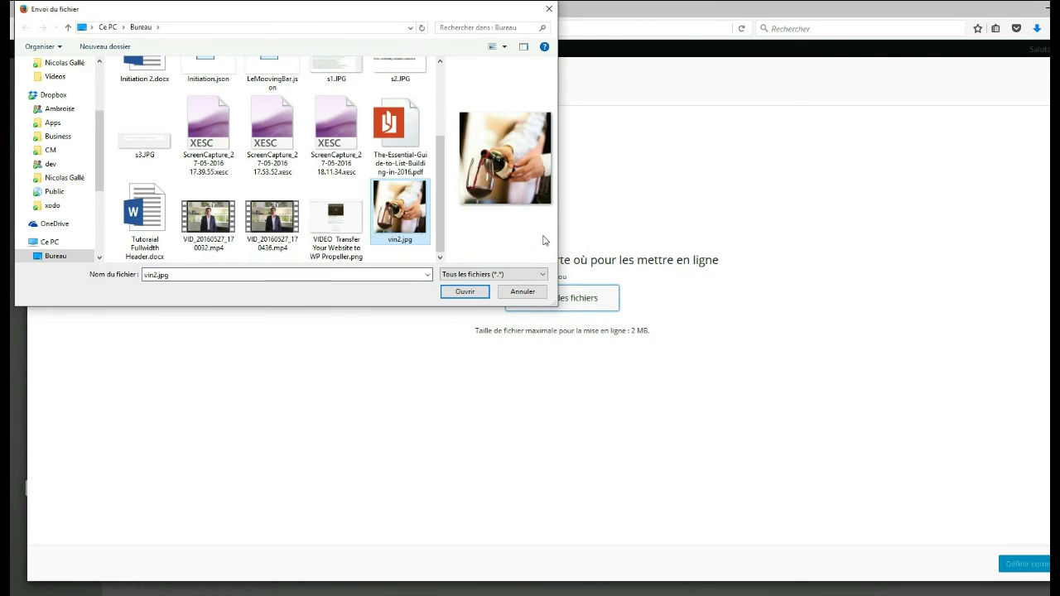
click(466, 291)
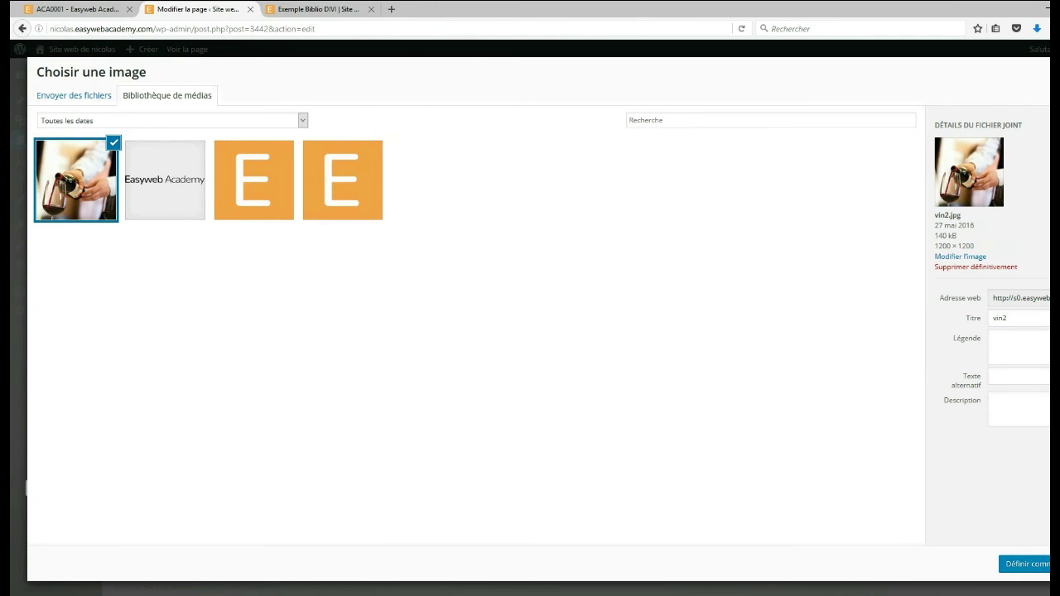
Set vin2.jpg as the module's image, save the module and update the page.
click(1039, 567)
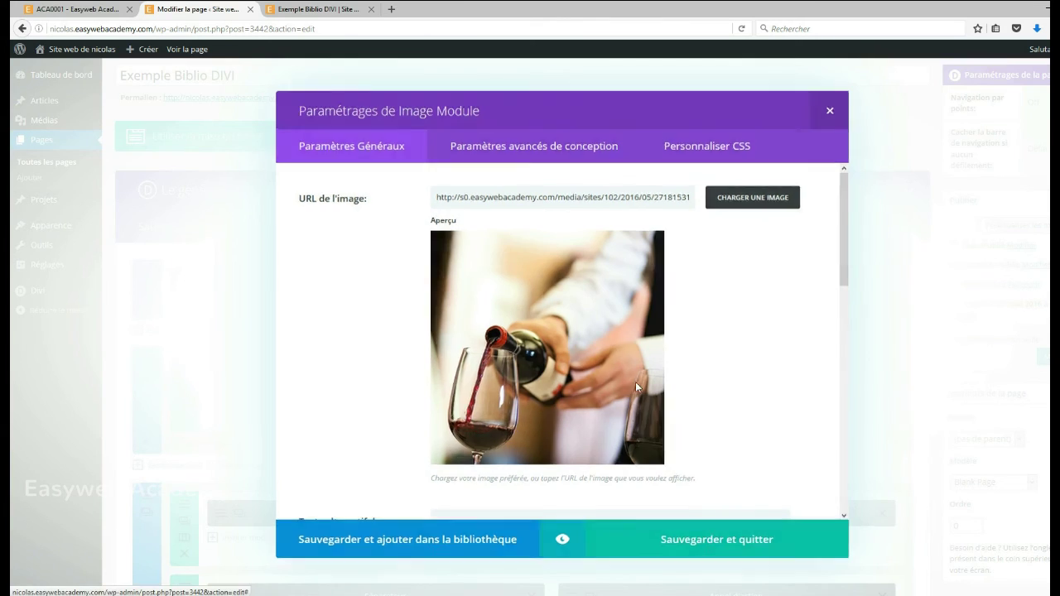
click(717, 539)
click(1038, 356)
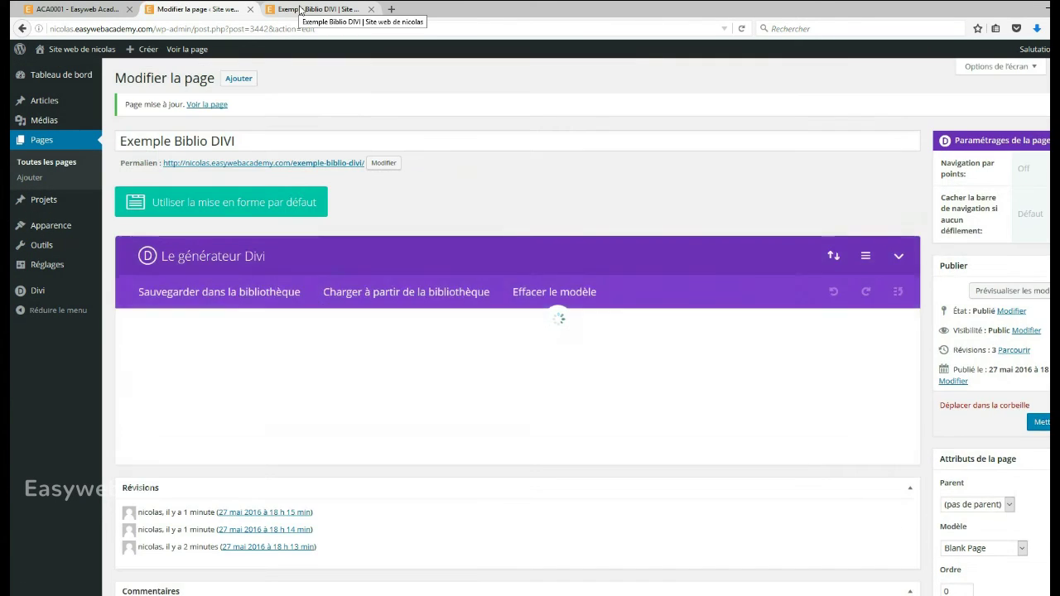
Reload the published page, check the replaced first image at full size and look at the header title above it.
click(301, 10)
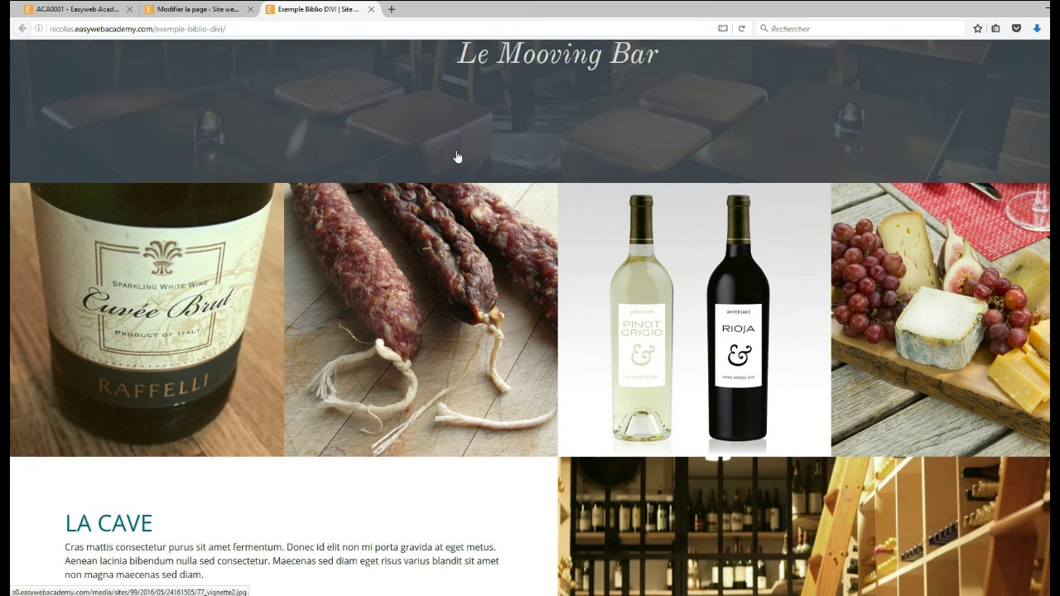
scroll(457, 157, up, 1)
click(741, 28)
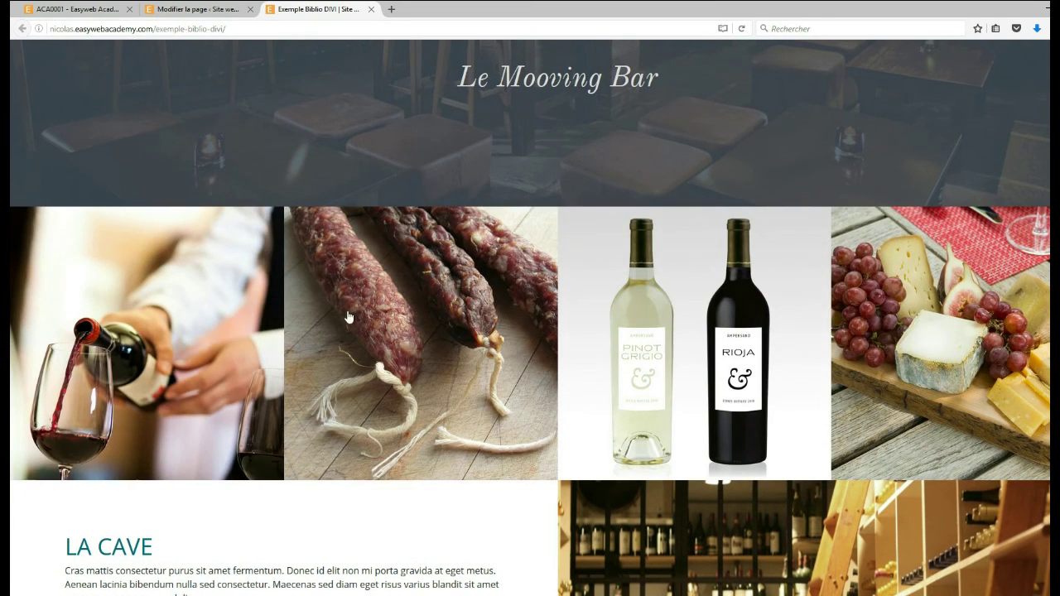
click(209, 288)
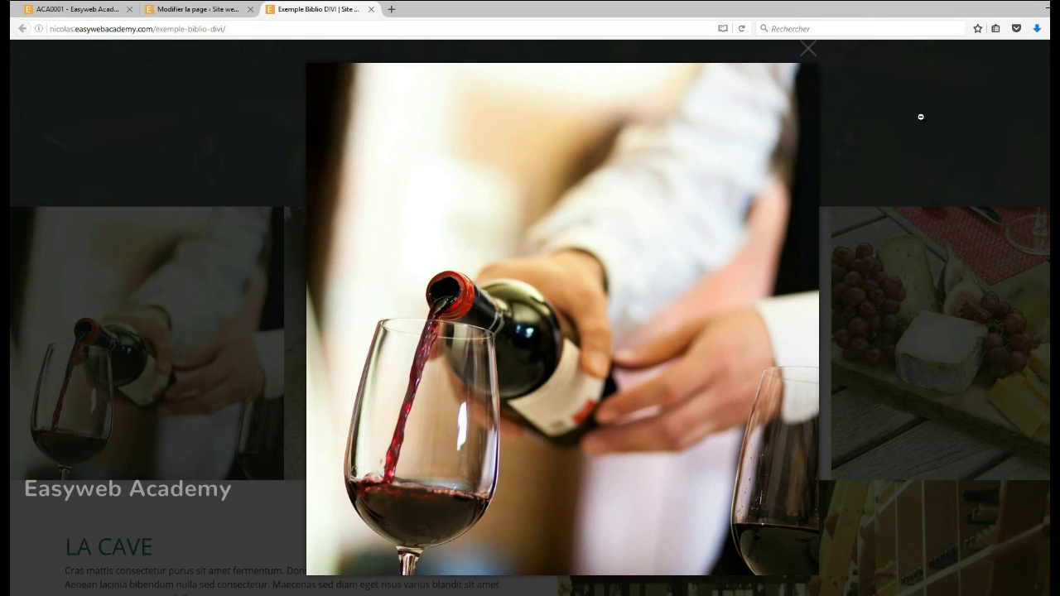
click(900, 100)
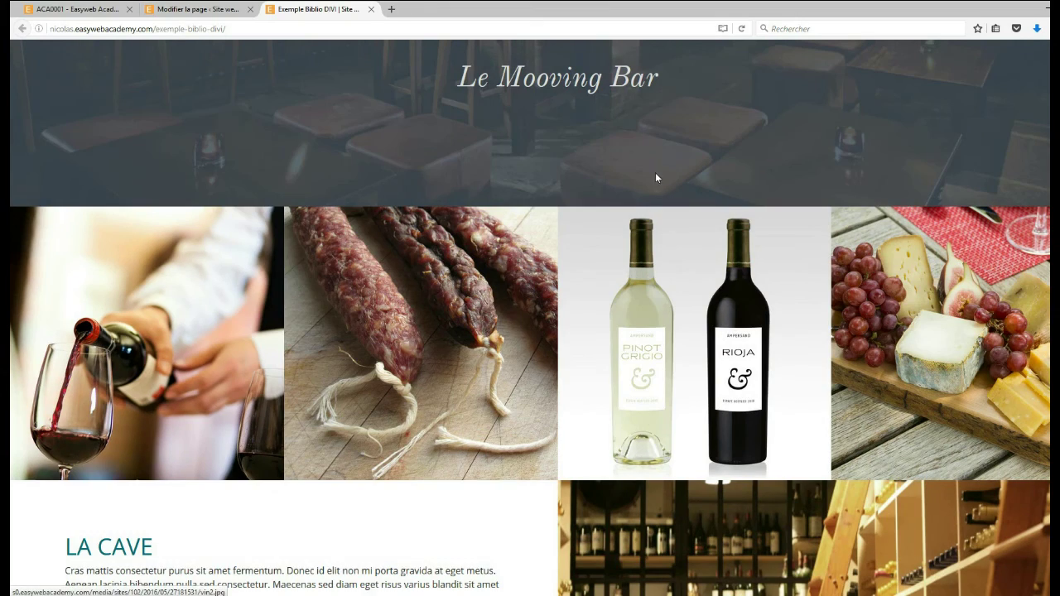
scroll(655, 172, up, 4)
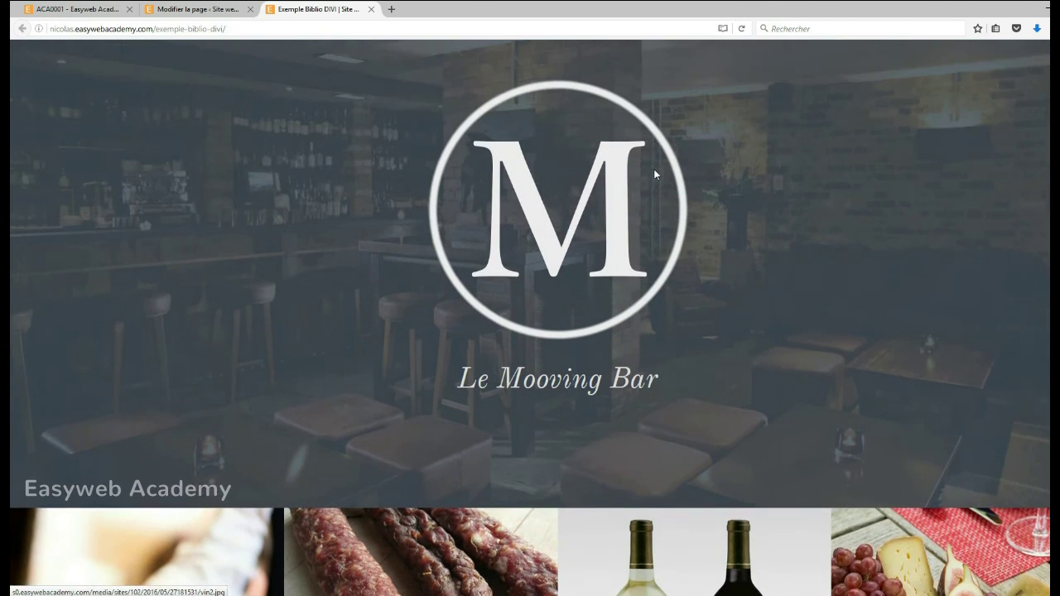
scroll(463, 302, down, 1)
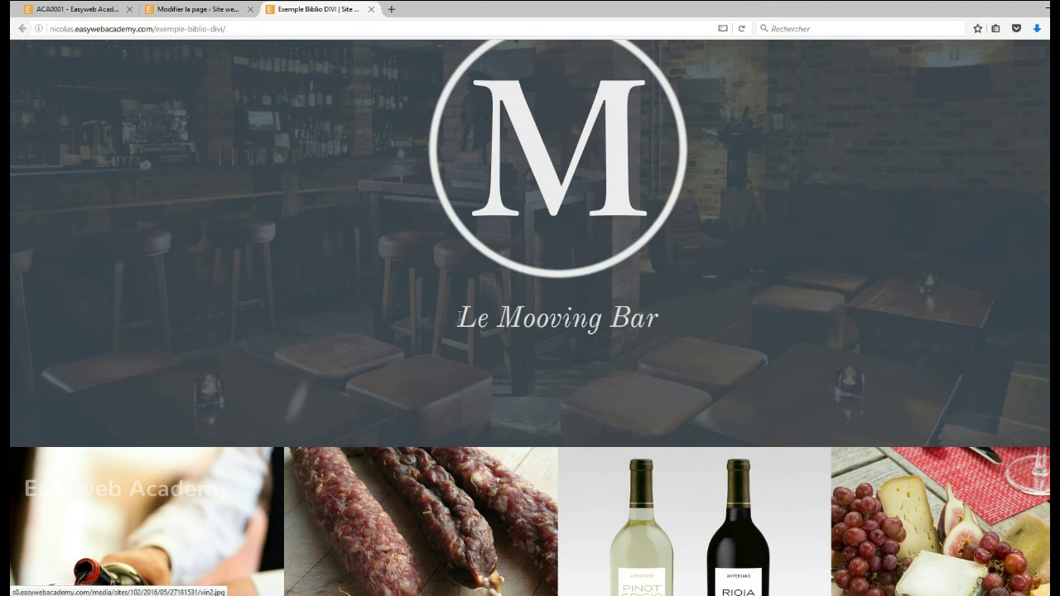
In the page editor, change the fullscreen header module's title to "Le Static Bar", save the module and update the page.
click(195, 9)
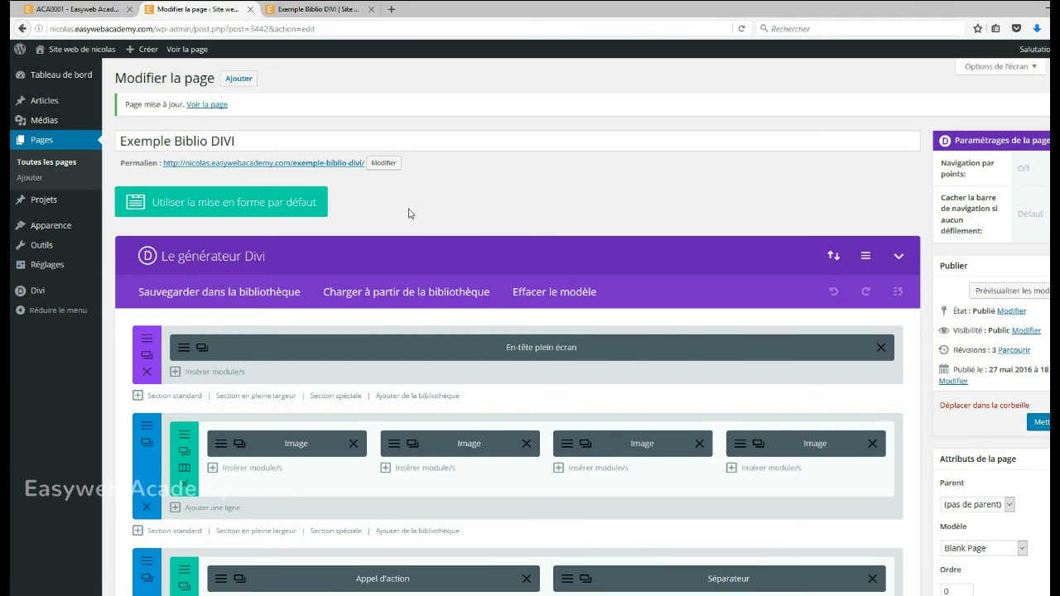
scroll(406, 214, down, 1)
click(183, 285)
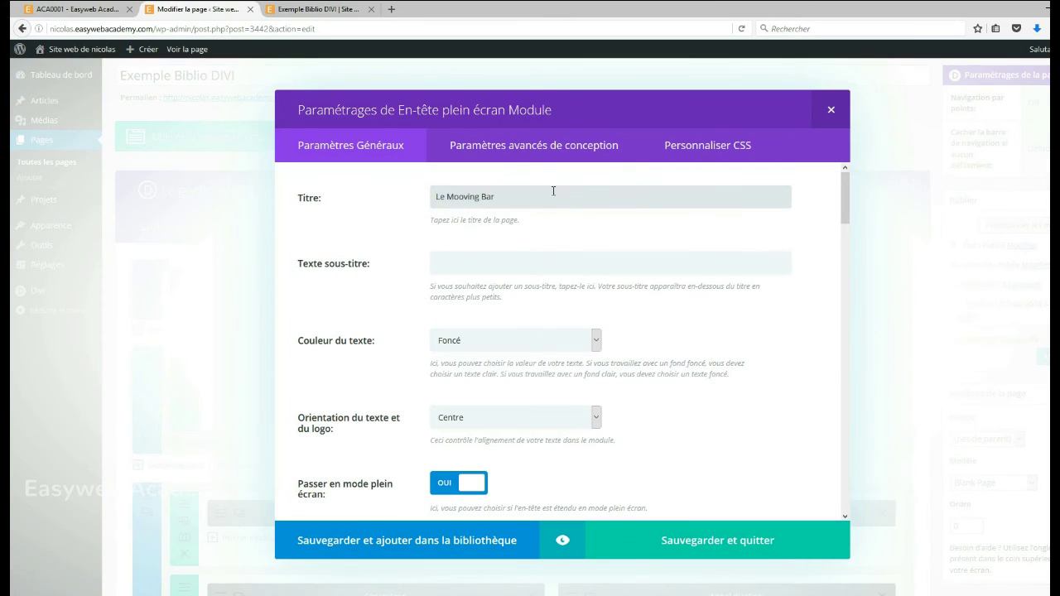
click(479, 197)
key(BackSpace)
key(BackSpace)
key(BackSpace)
key(BackSpace)
key(BackSpace)
key(BackSpace)
key(BackSpace)
text(Static)
click(695, 543)
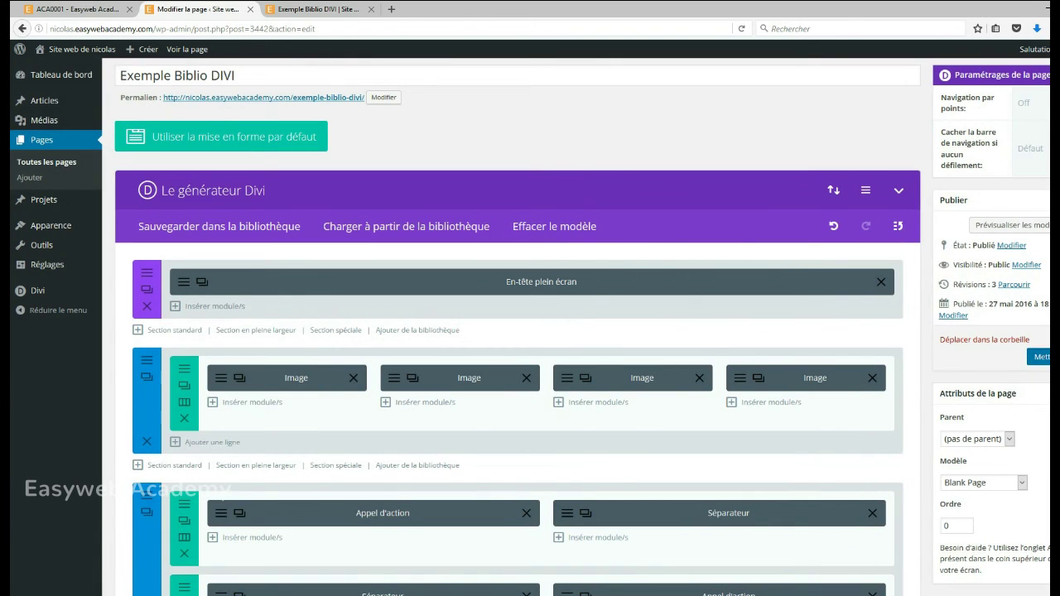
click(1042, 356)
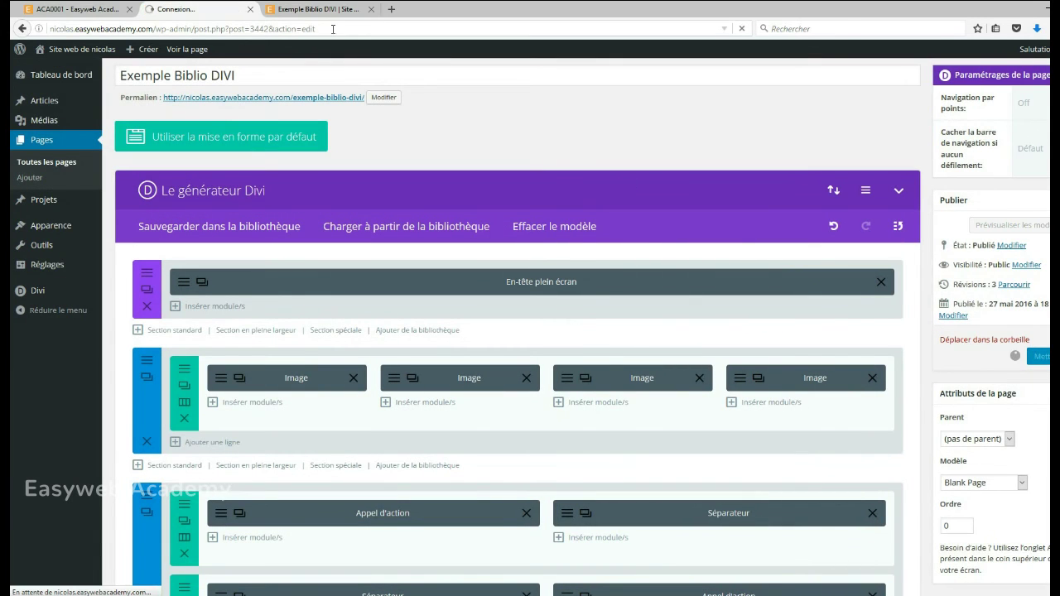
Reload the published page and check the header title and the four-image row beneath it.
click(314, 9)
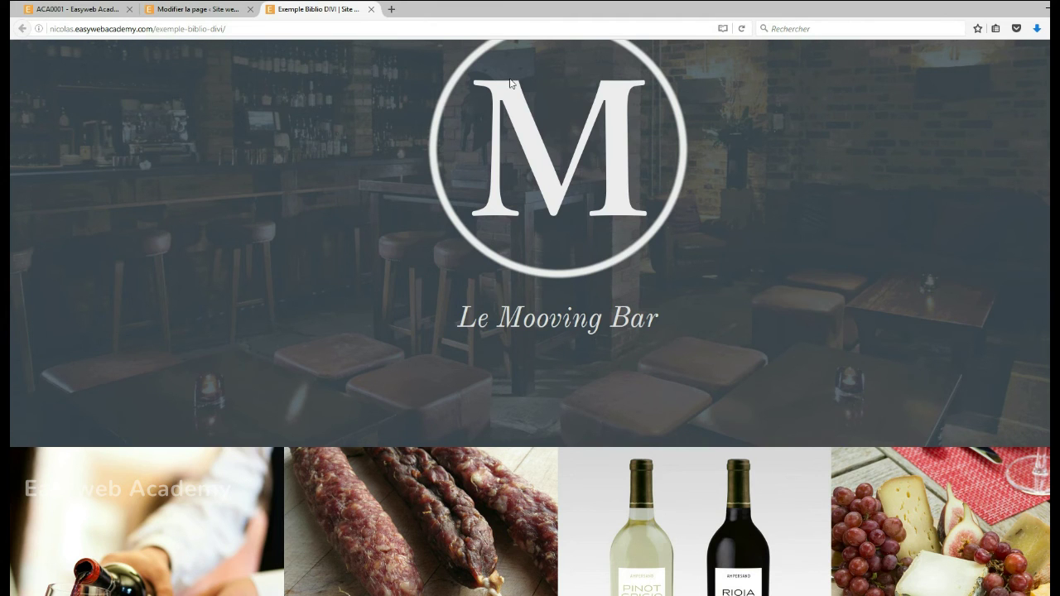
click(741, 28)
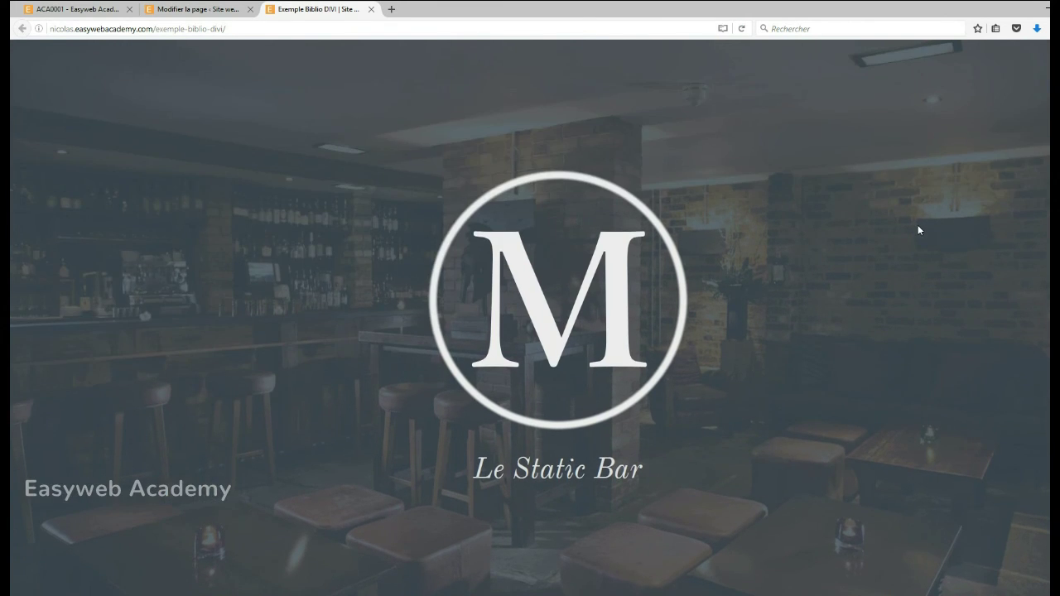
scroll(795, 303, down, 2)
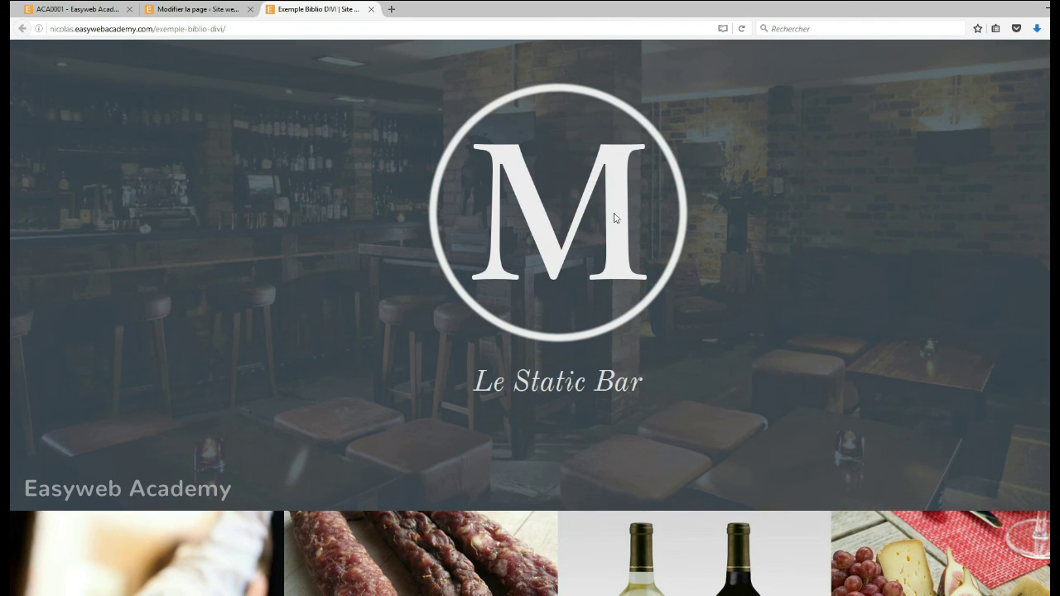
scroll(845, 225, down, 3)
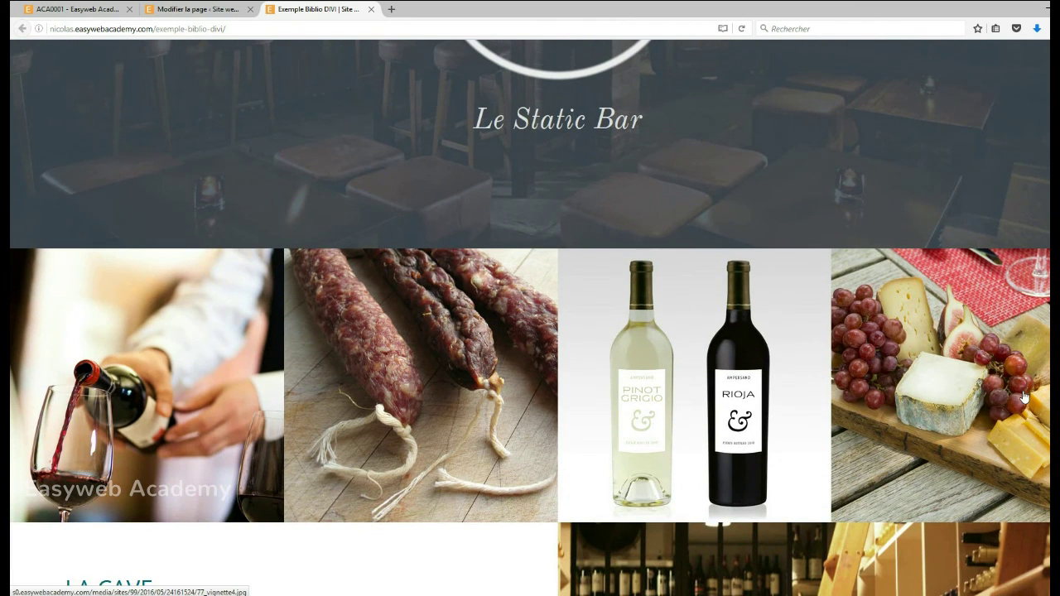